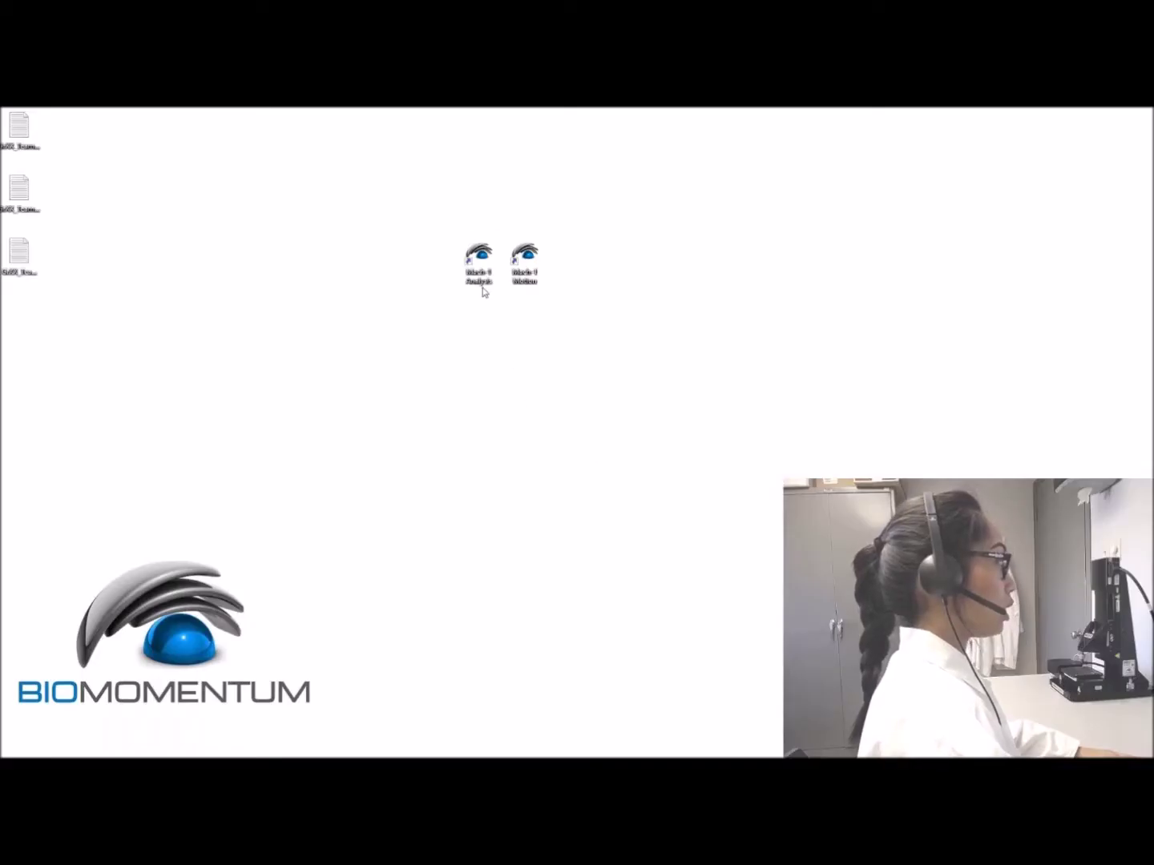
Launch Mach-1 Analysis, move its window top-left, and set Desktop as the working folder
click(481, 277)
key(Return)
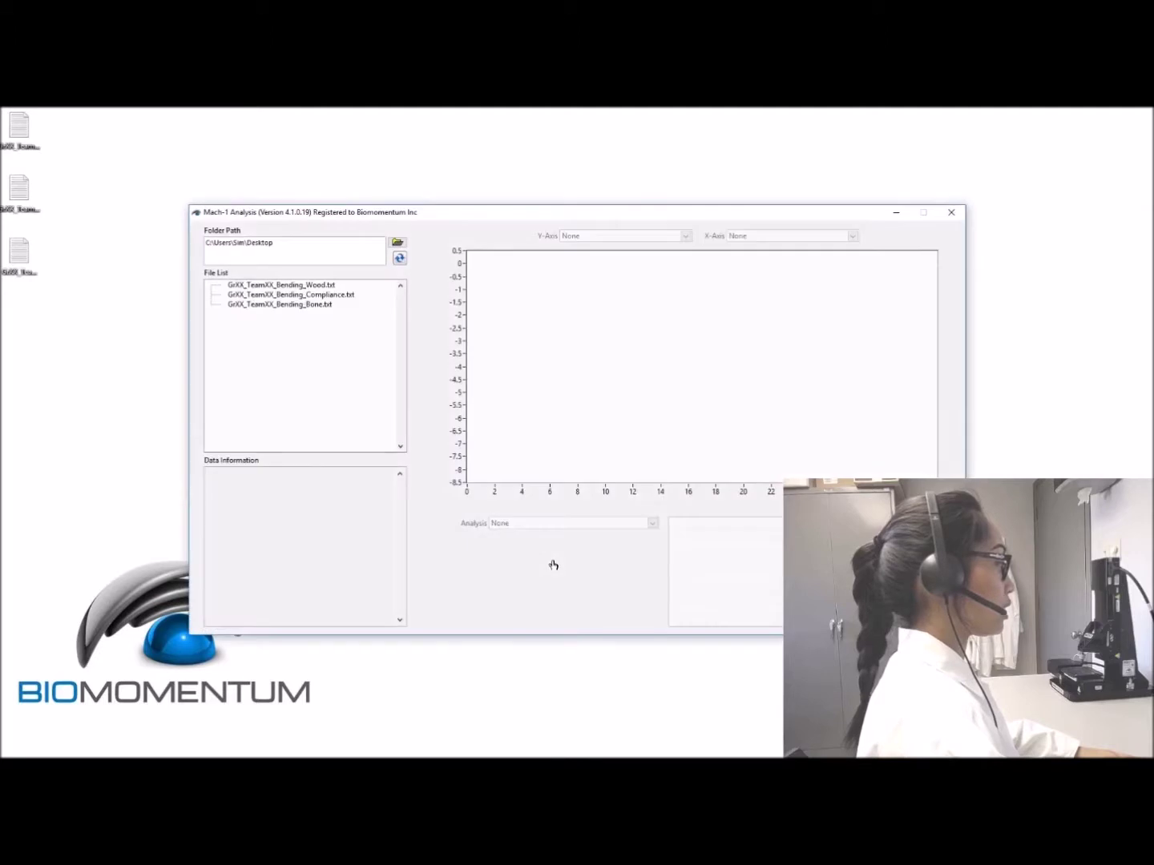
drag(384, 212, 194, 115)
click(212, 160)
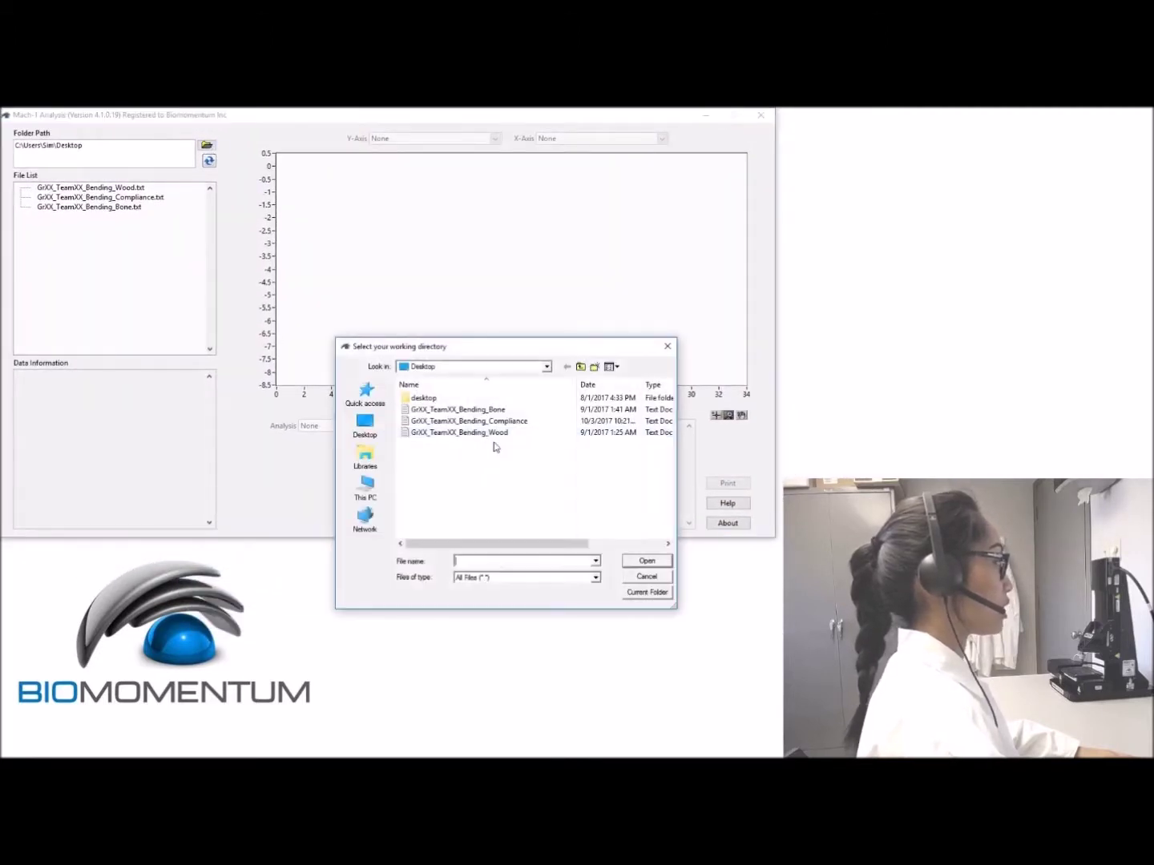
click(637, 597)
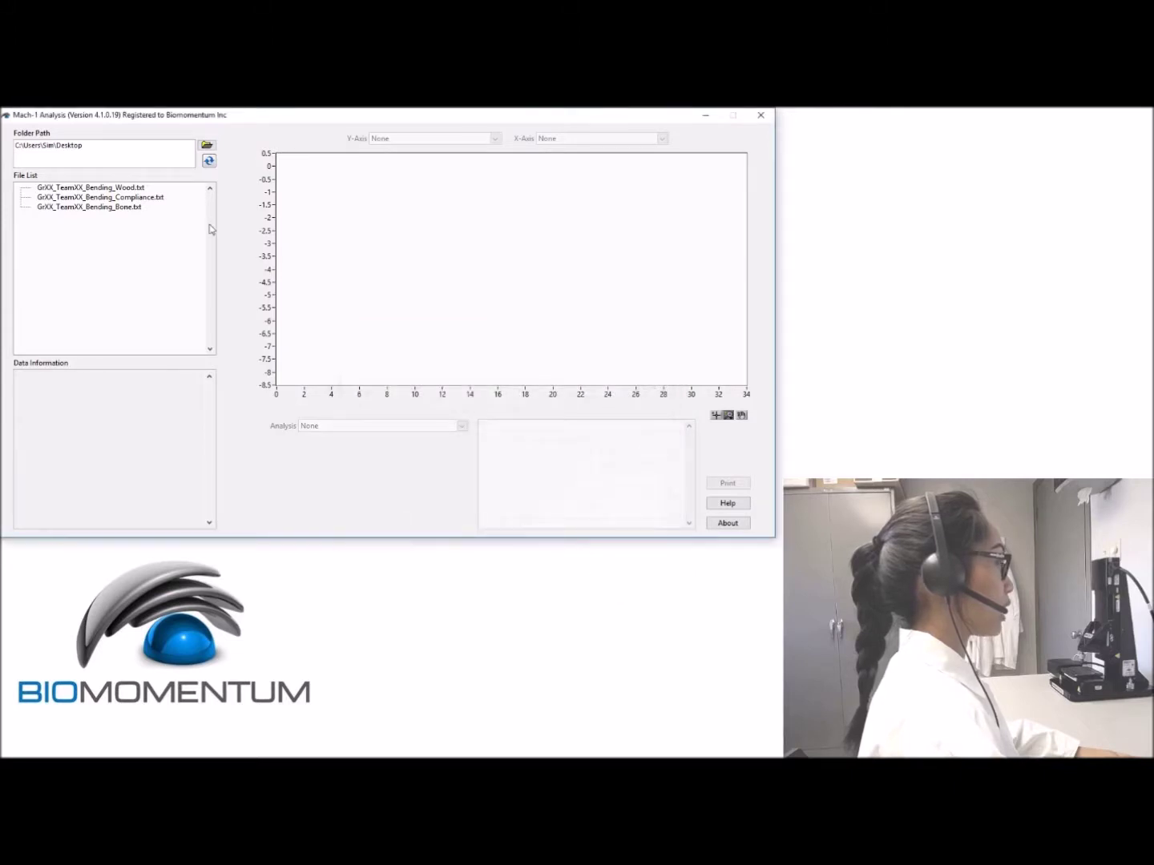
Plot the Find Contact node of GrXX_TeamXX_Bending_Compliance.txt as force versus position
click(148, 198)
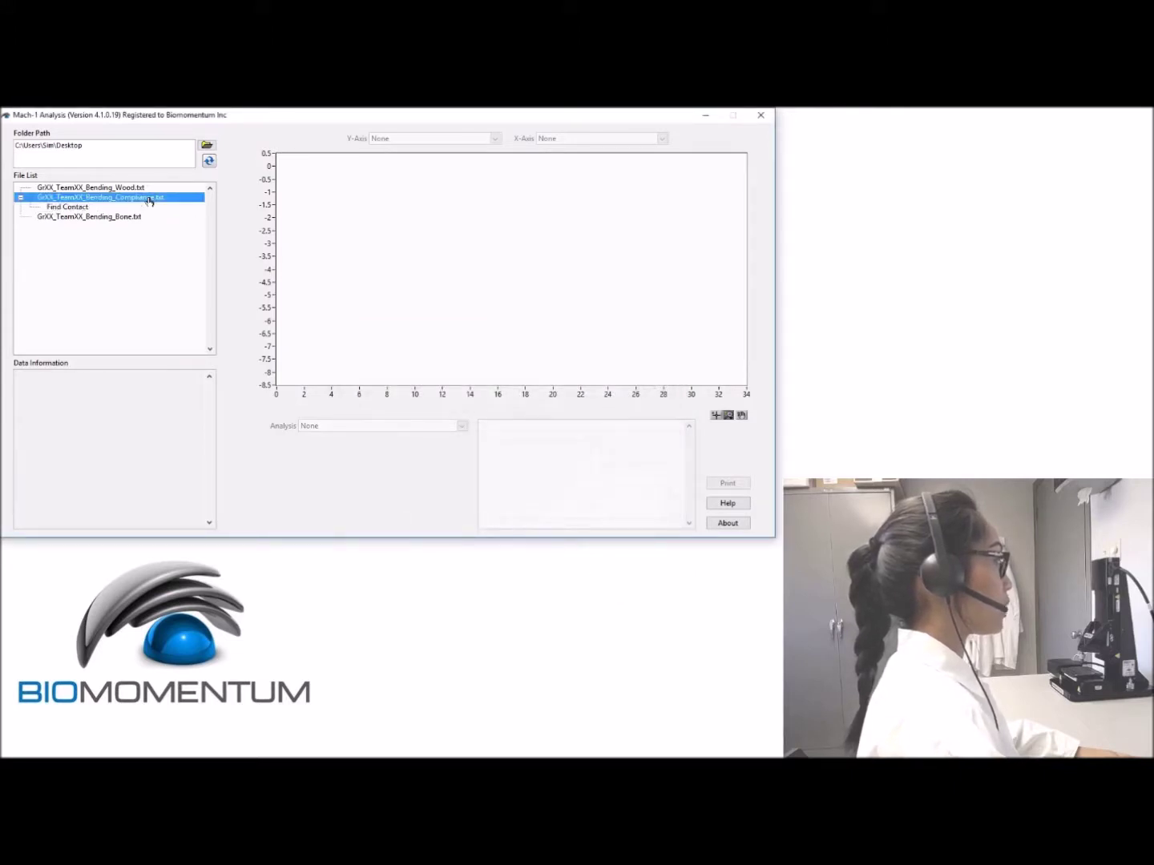
click(69, 209)
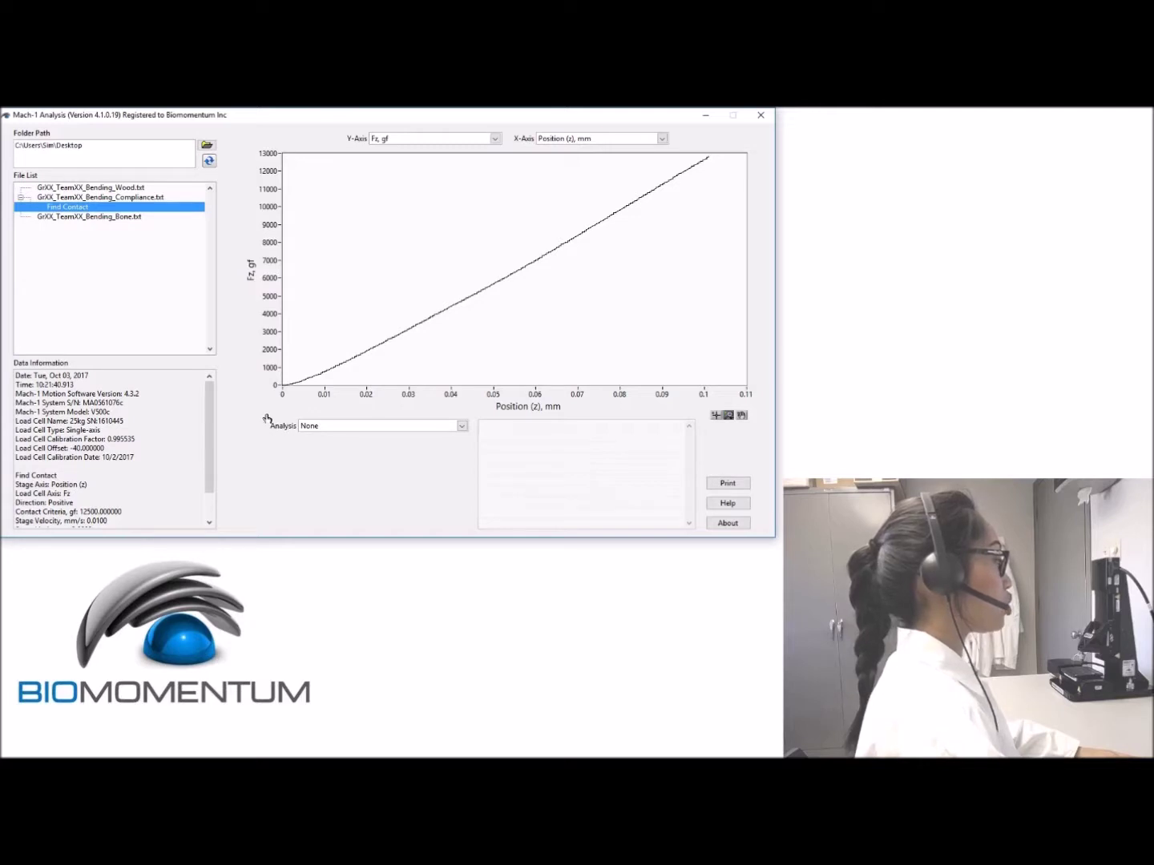
Switch the analysis to Slope and dismiss the computation failed message
click(344, 426)
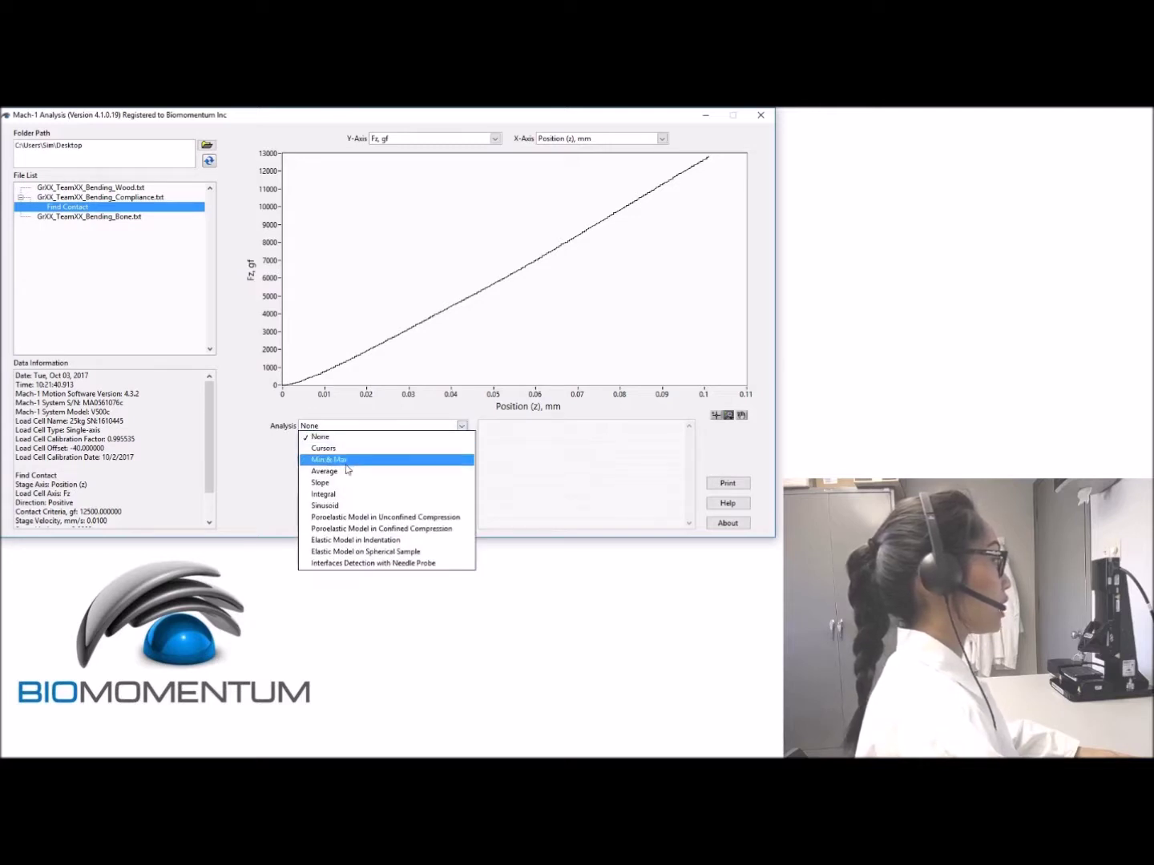
click(337, 482)
click(398, 345)
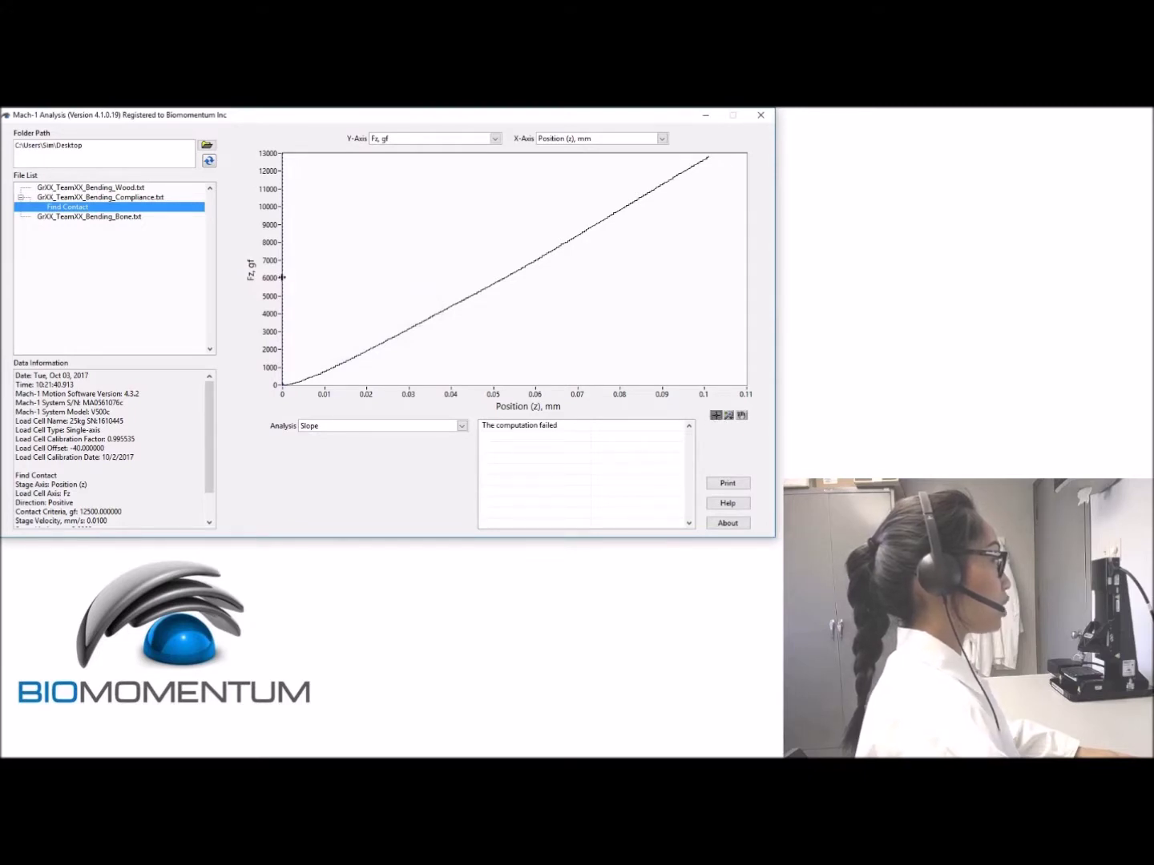
Bracket the linear region from about 0.015 mm and copy the 132548.6729 gf/mm slope
mouse_move(287, 274)
mouse_down()
mouse_move(526, 265)
mouse_move(671, 237)
mouse_up()
drag(285, 294, 345, 293)
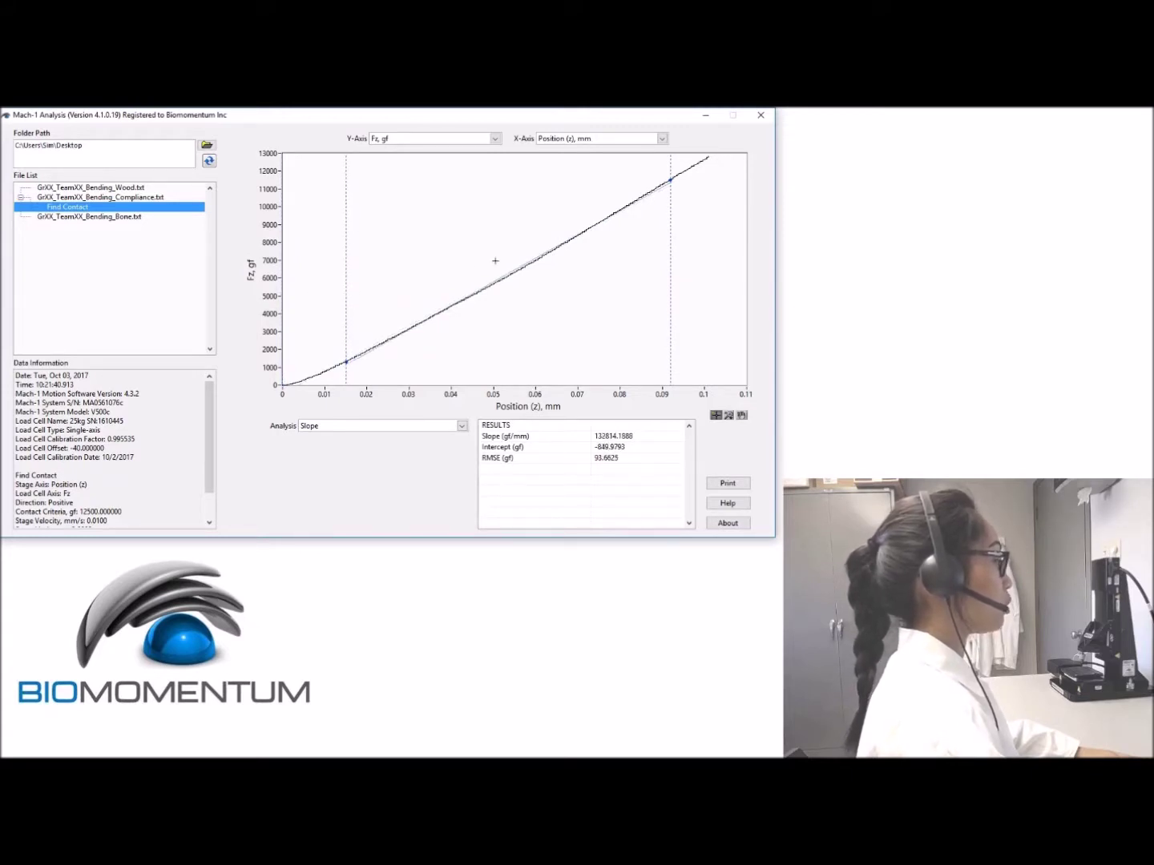
drag(671, 206, 665, 205)
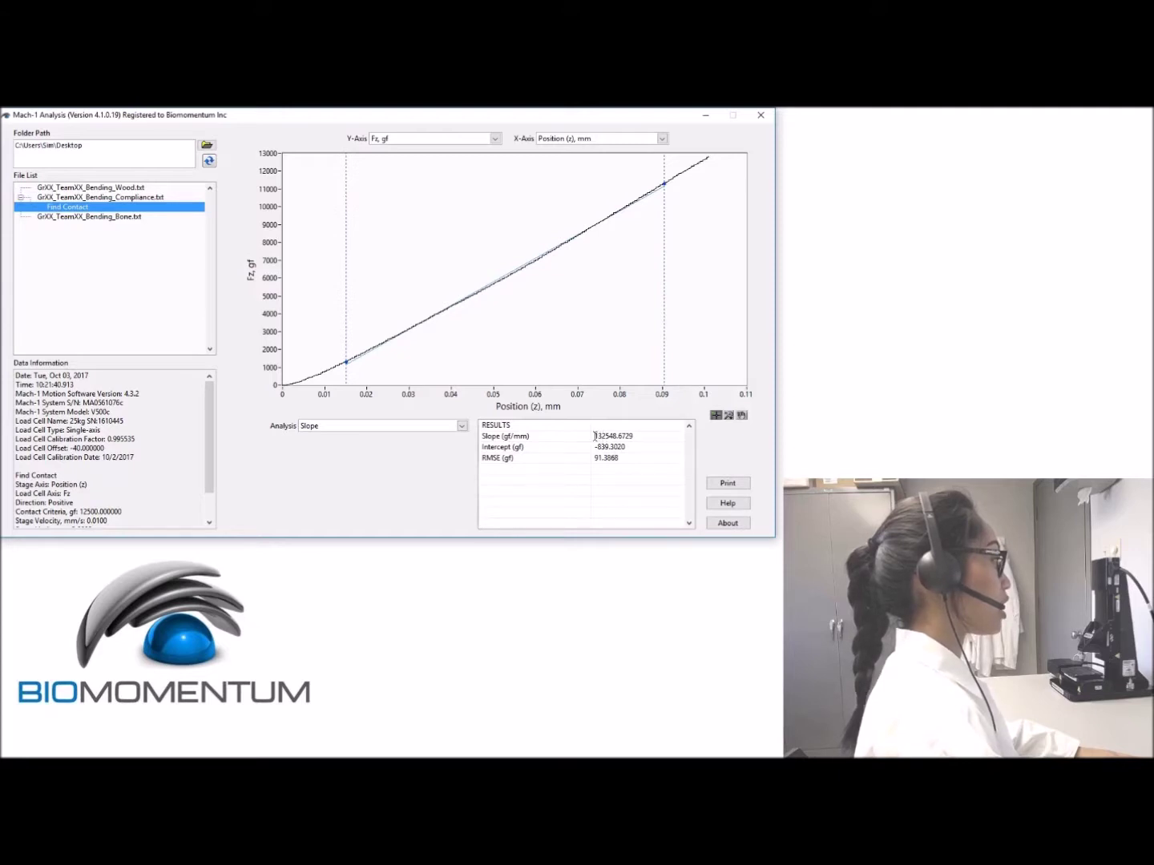
drag(594, 436, 657, 438)
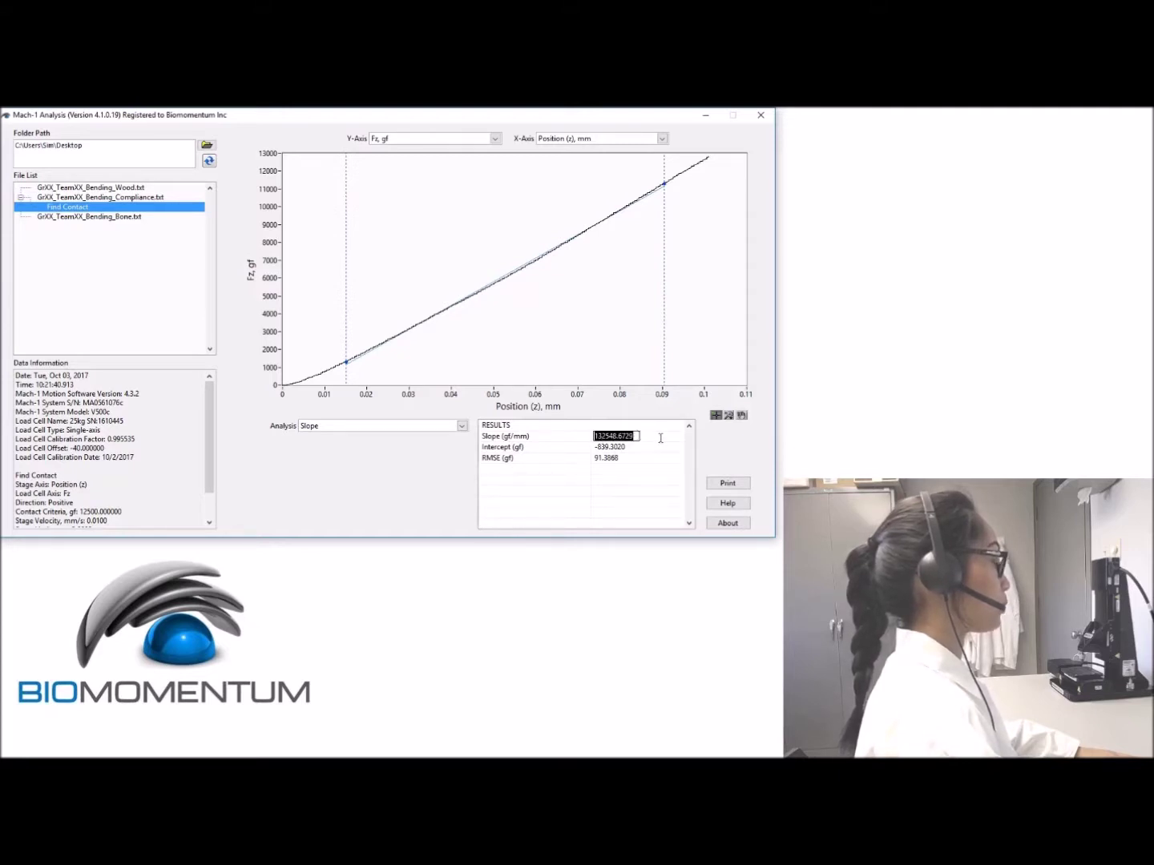
click(424, 483)
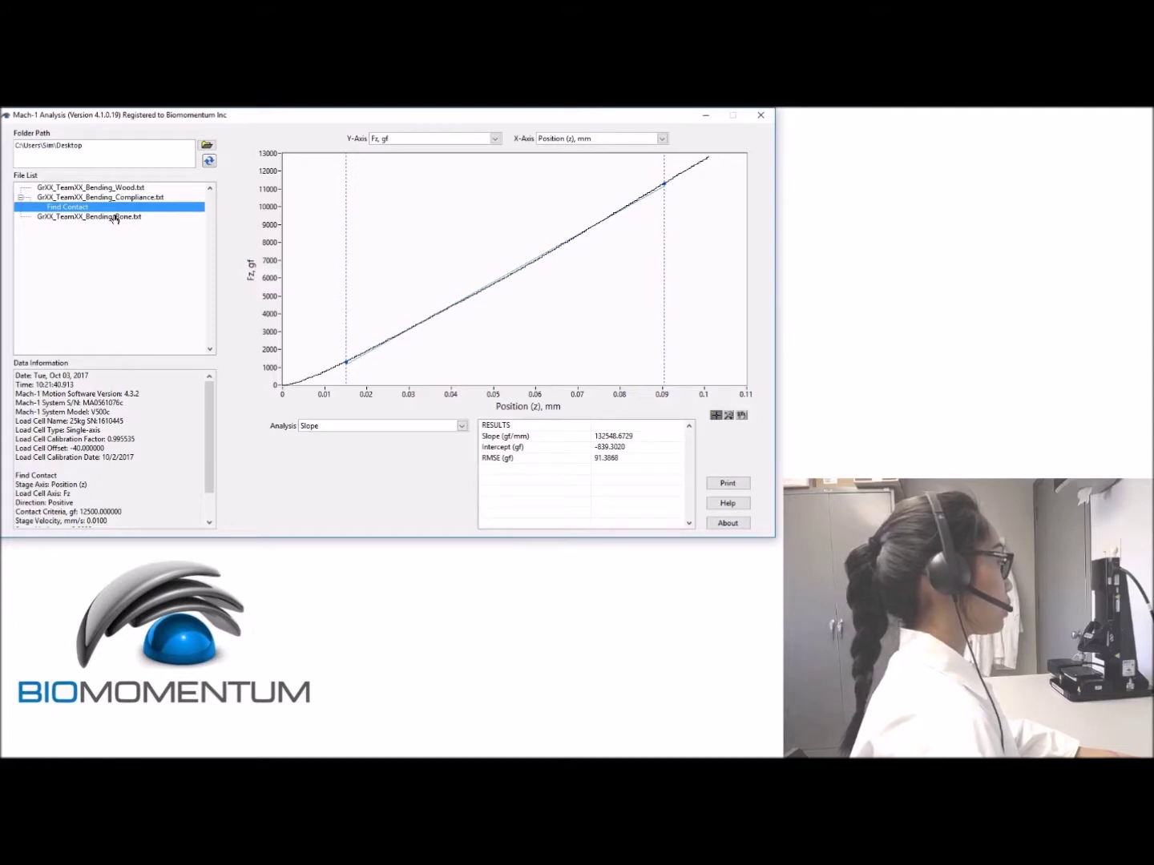
Plot the Wood Move Relative curve, fit its initial rise, and copy the 9337.5716 gf/mm slope
click(124, 189)
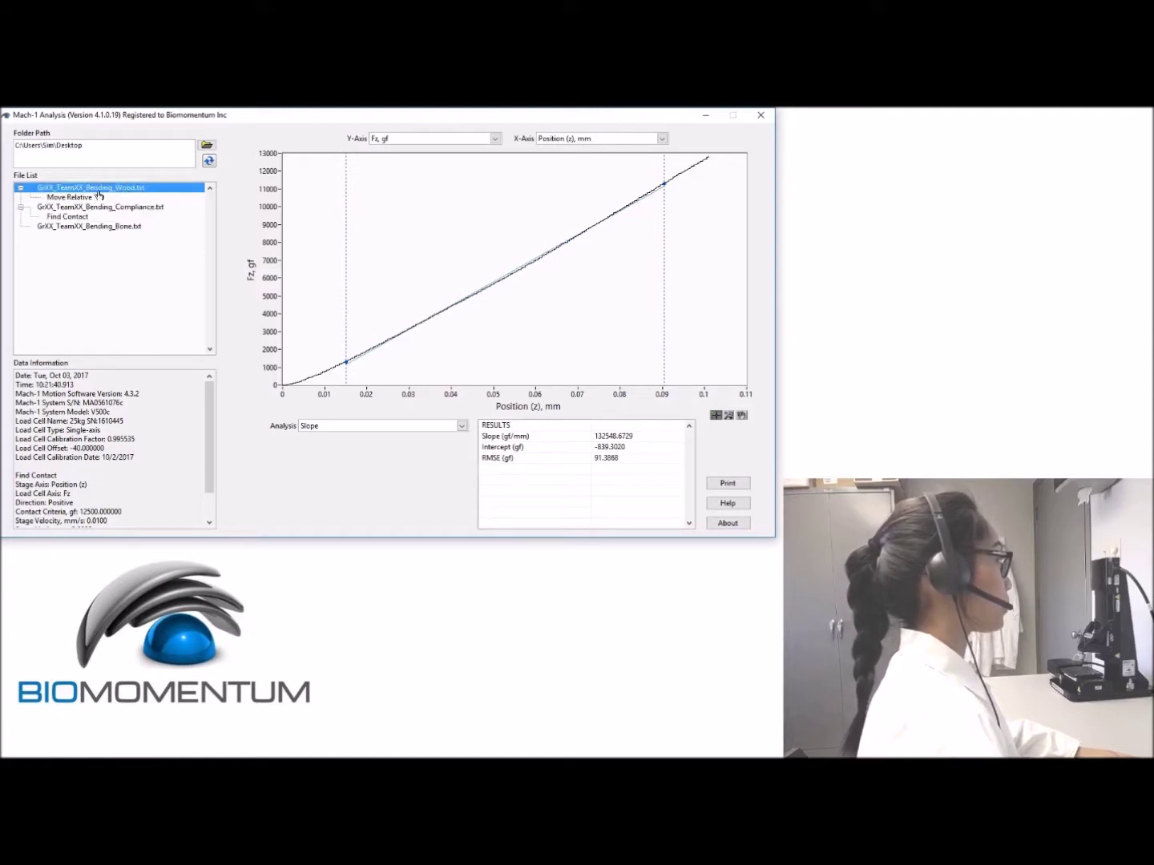
click(72, 199)
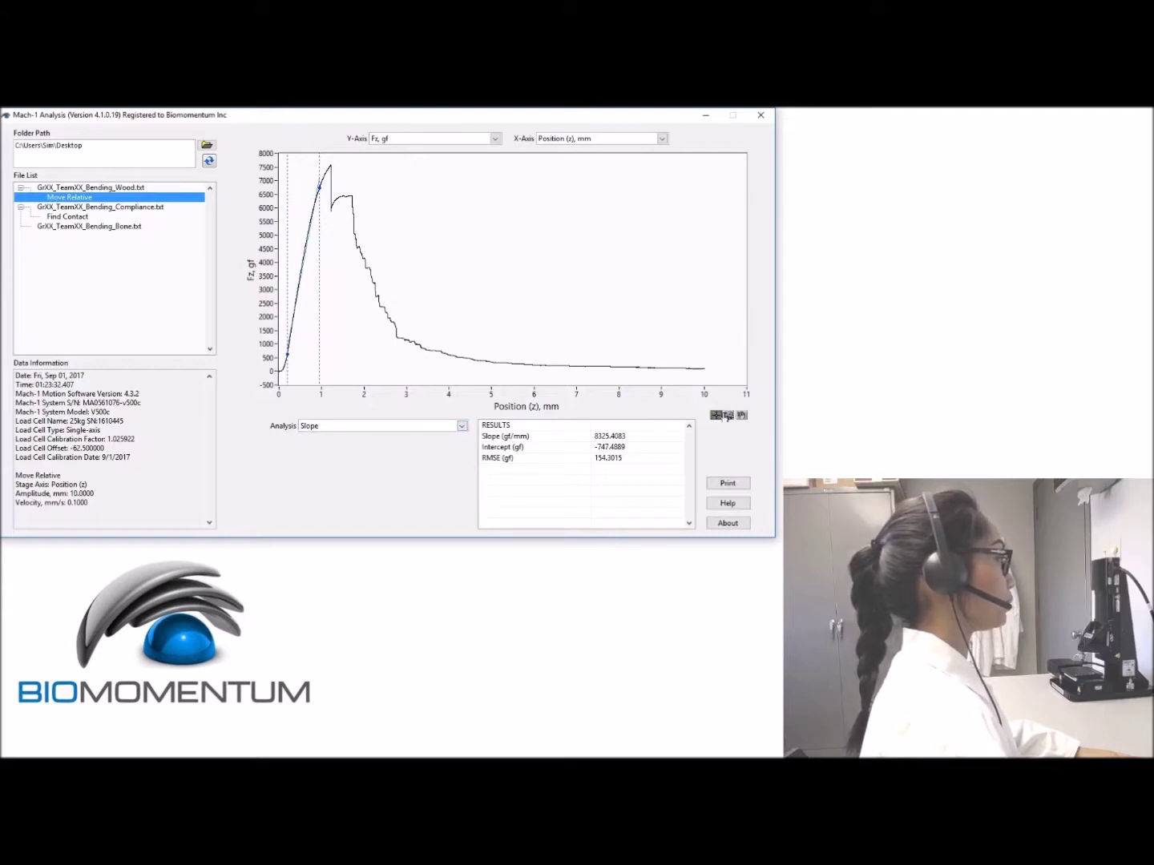
drag(319, 229, 287, 304)
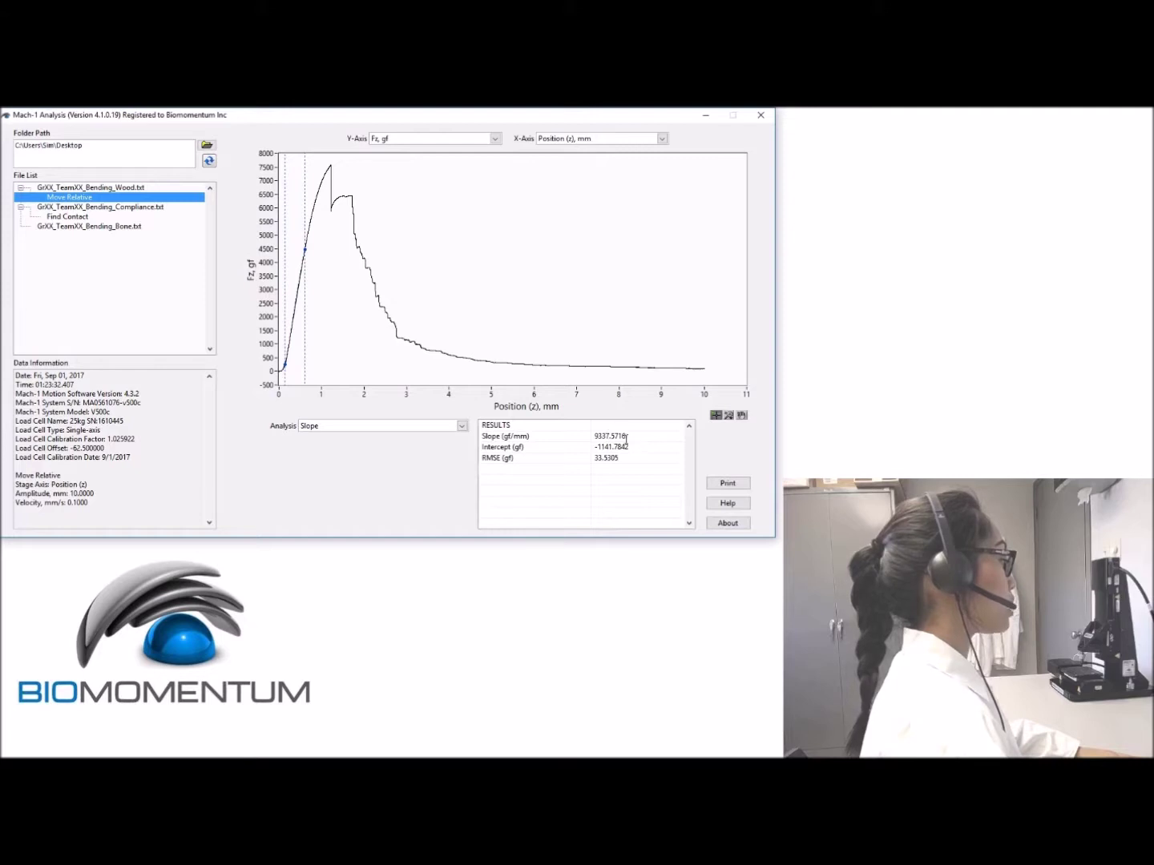
drag(595, 436, 633, 436)
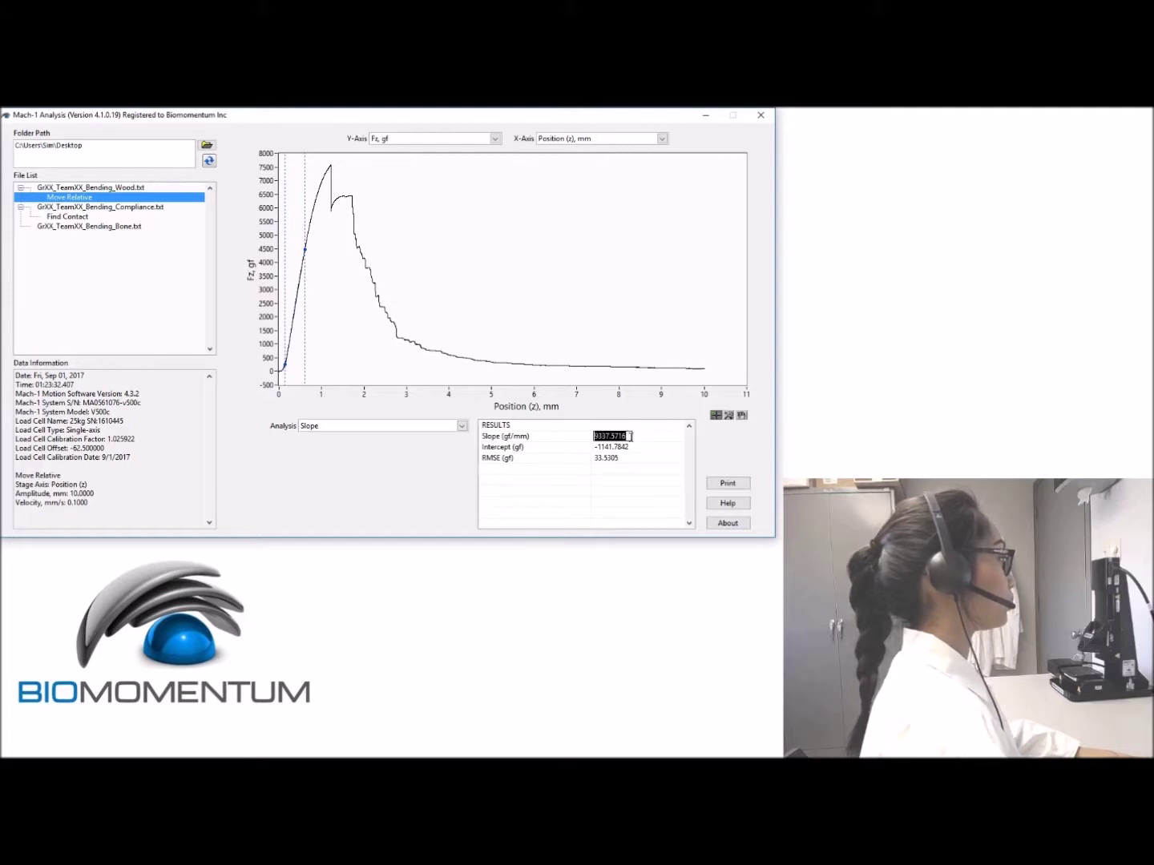
click(412, 485)
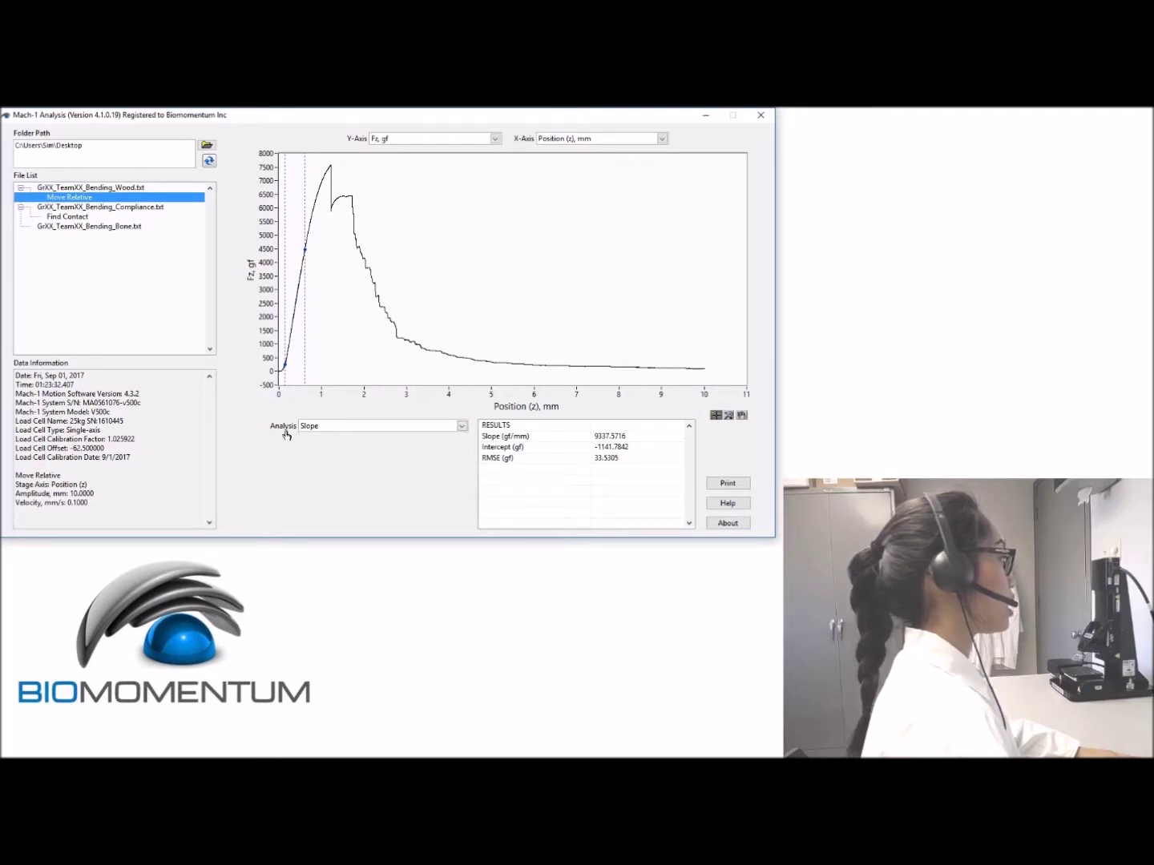
Run Min & Max over the wood force peak and copy the 7570.0195 gf maximum
click(321, 433)
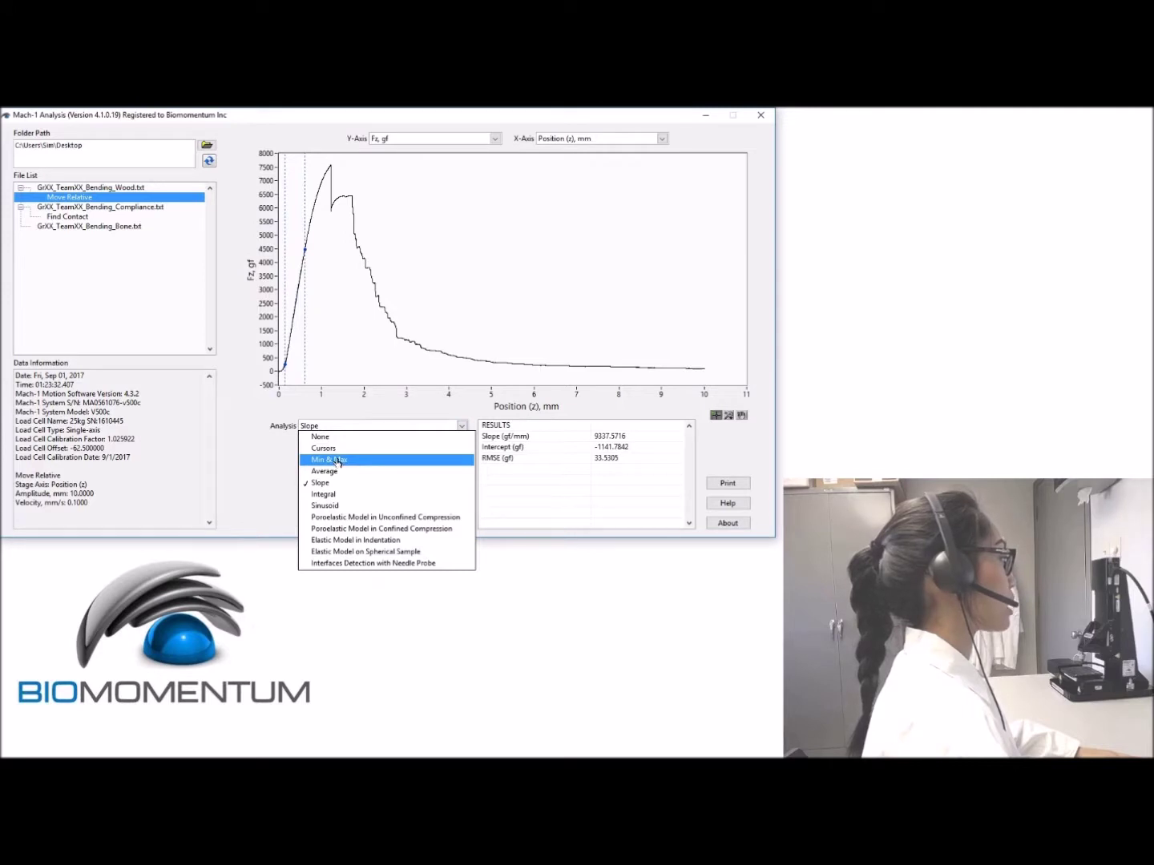
click(333, 463)
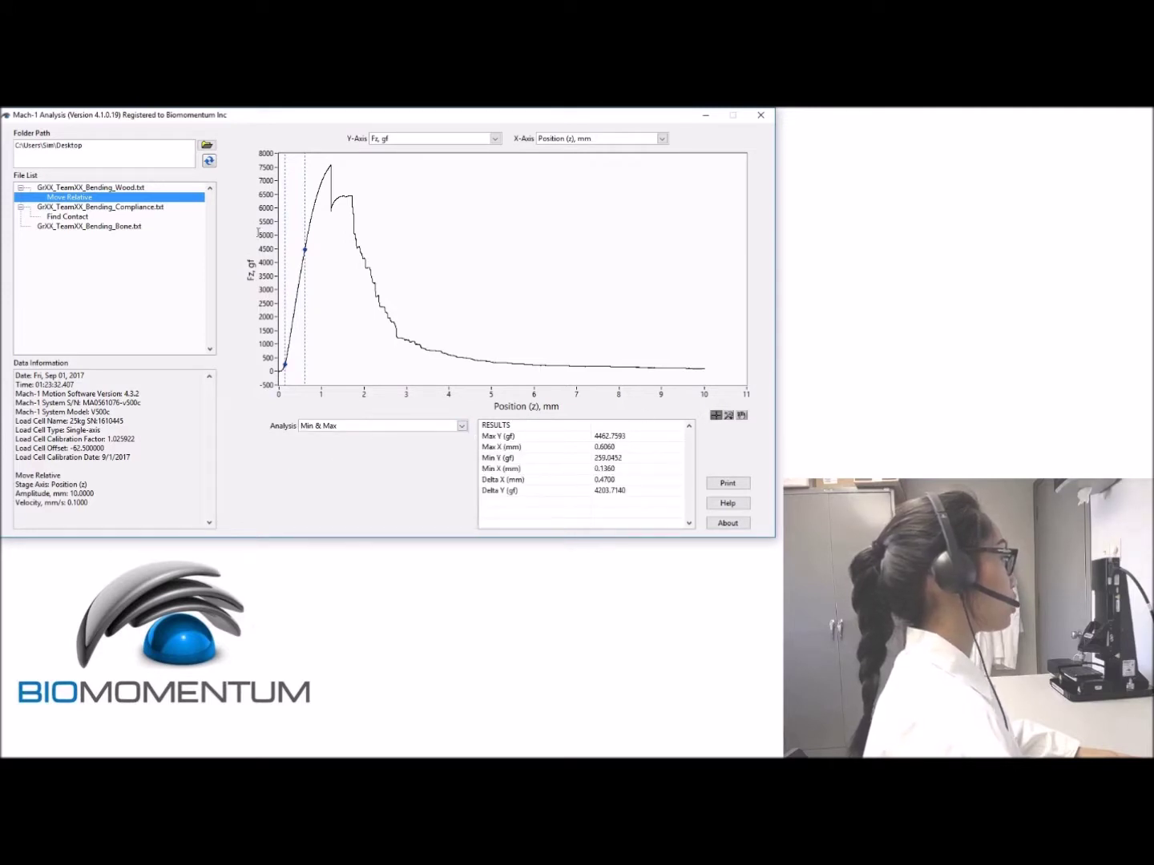
drag(303, 276, 386, 262)
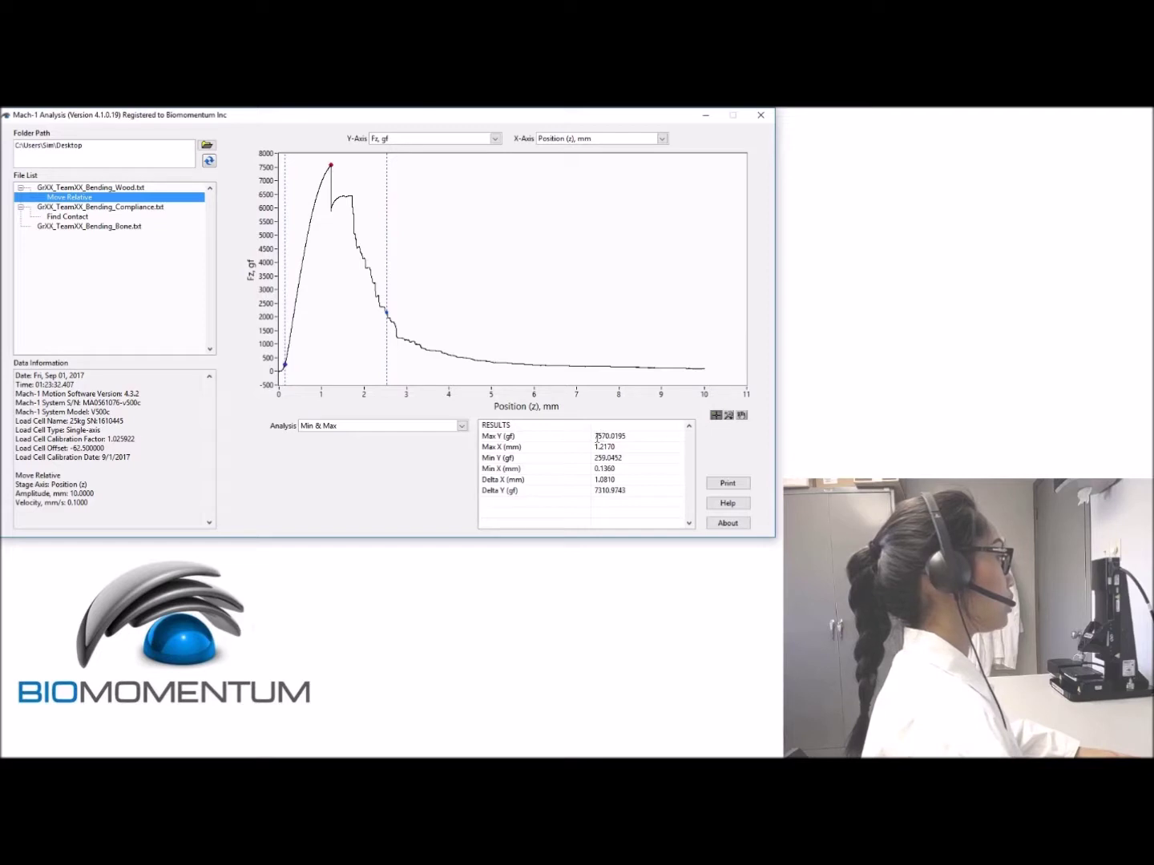
double_click(597, 435)
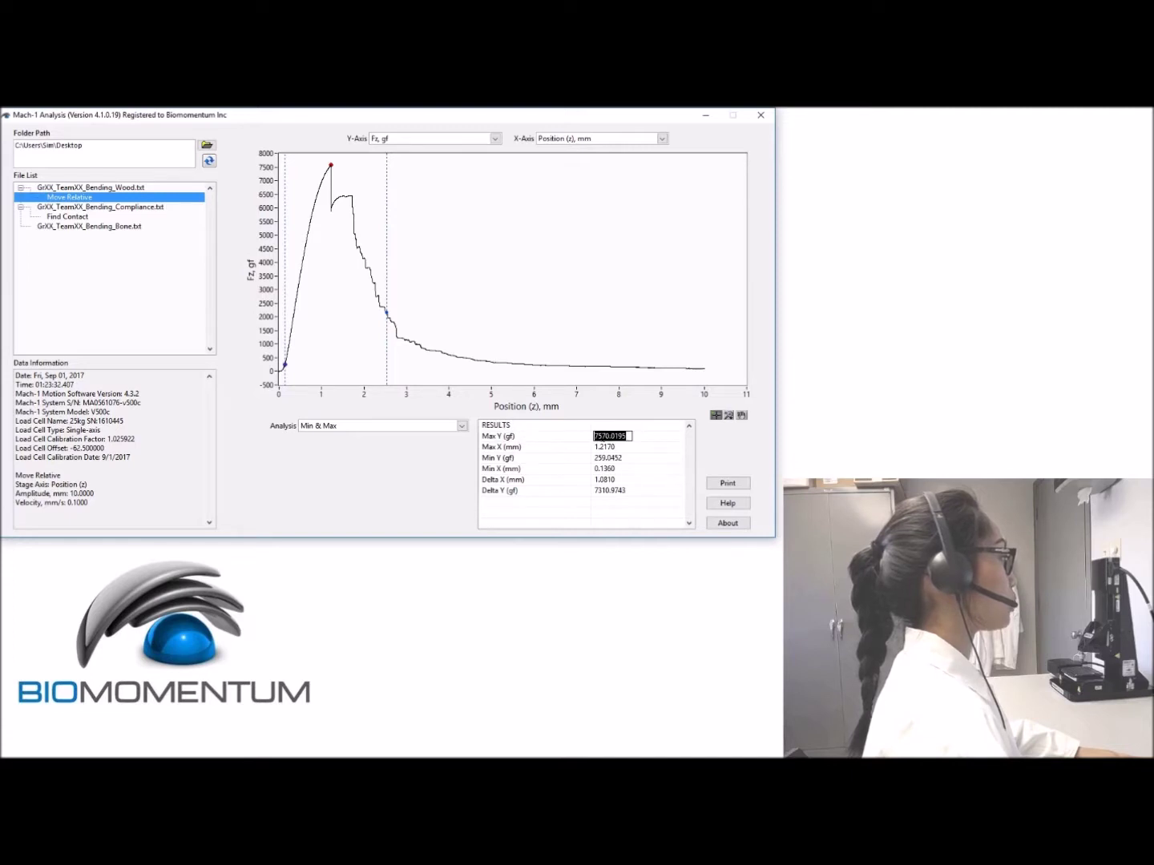
click(646, 435)
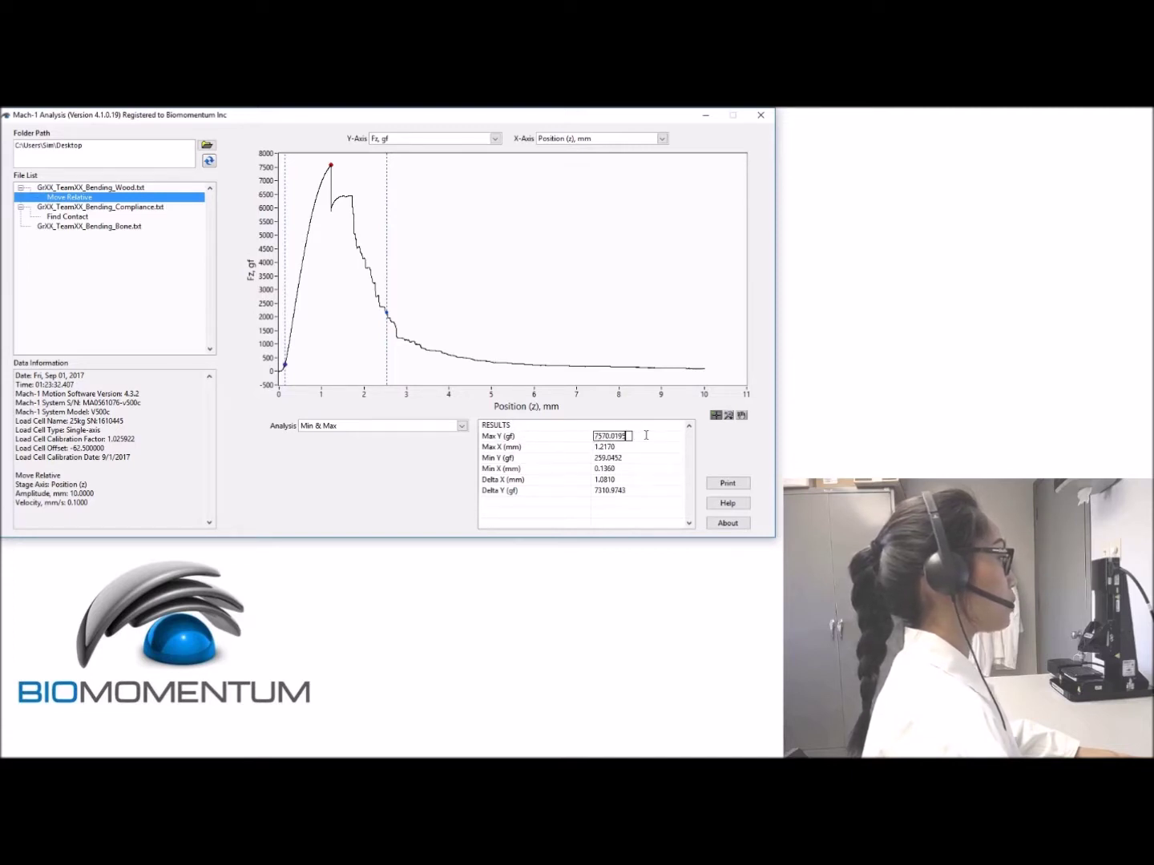
click(432, 469)
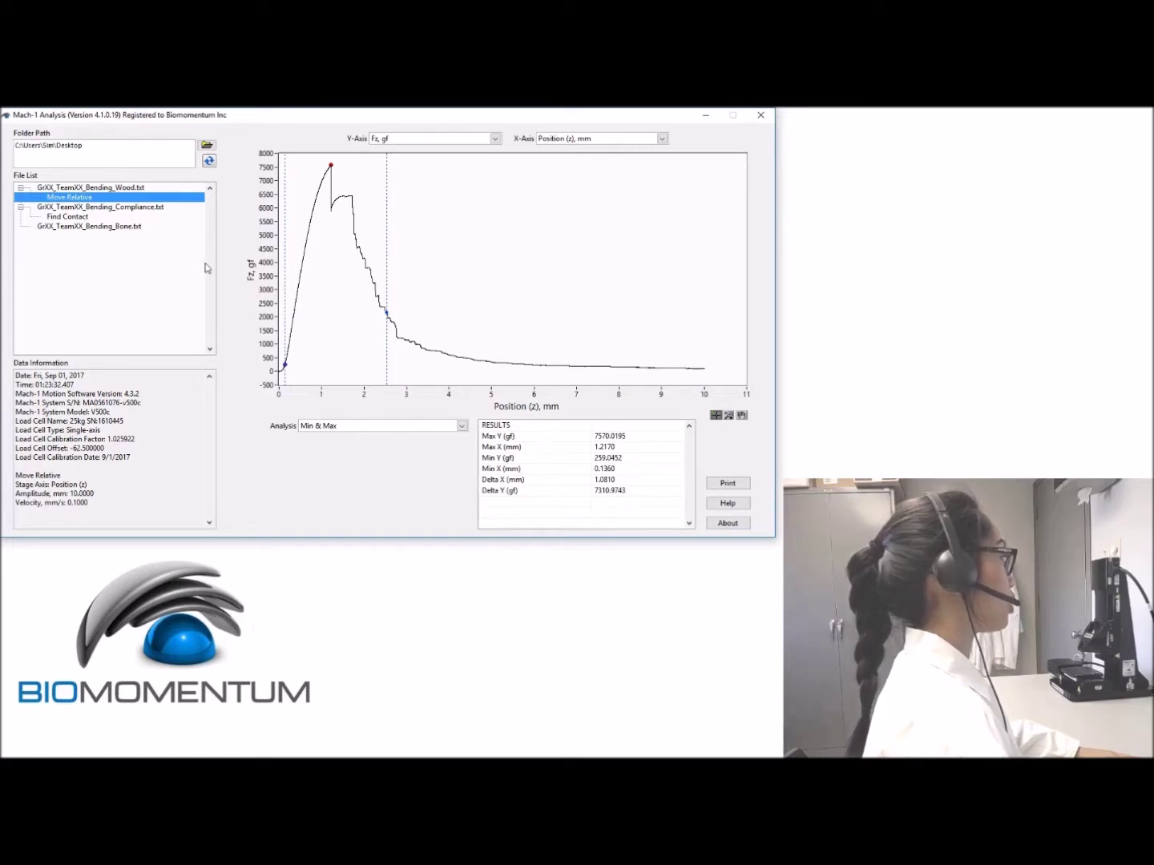
Plot the Bone Move Relative curve and switch the analysis to Slope near zero force
click(110, 232)
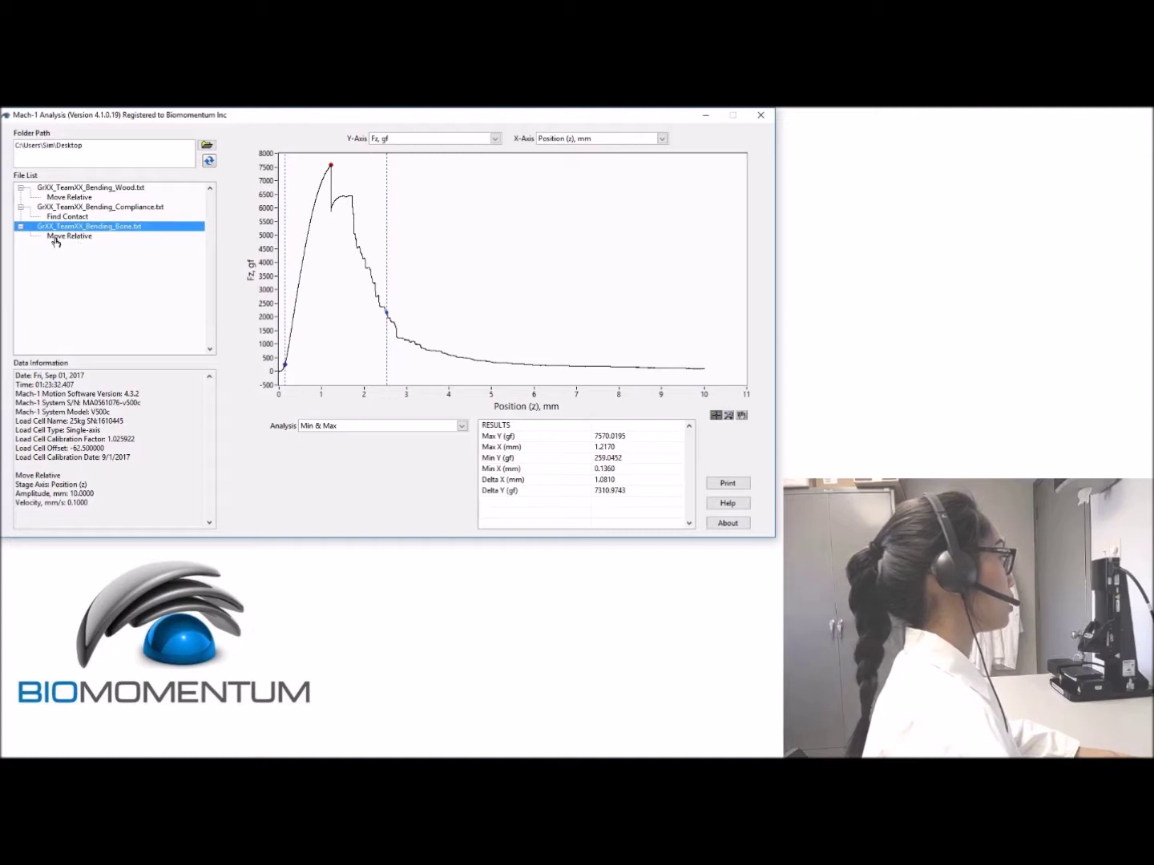
click(93, 242)
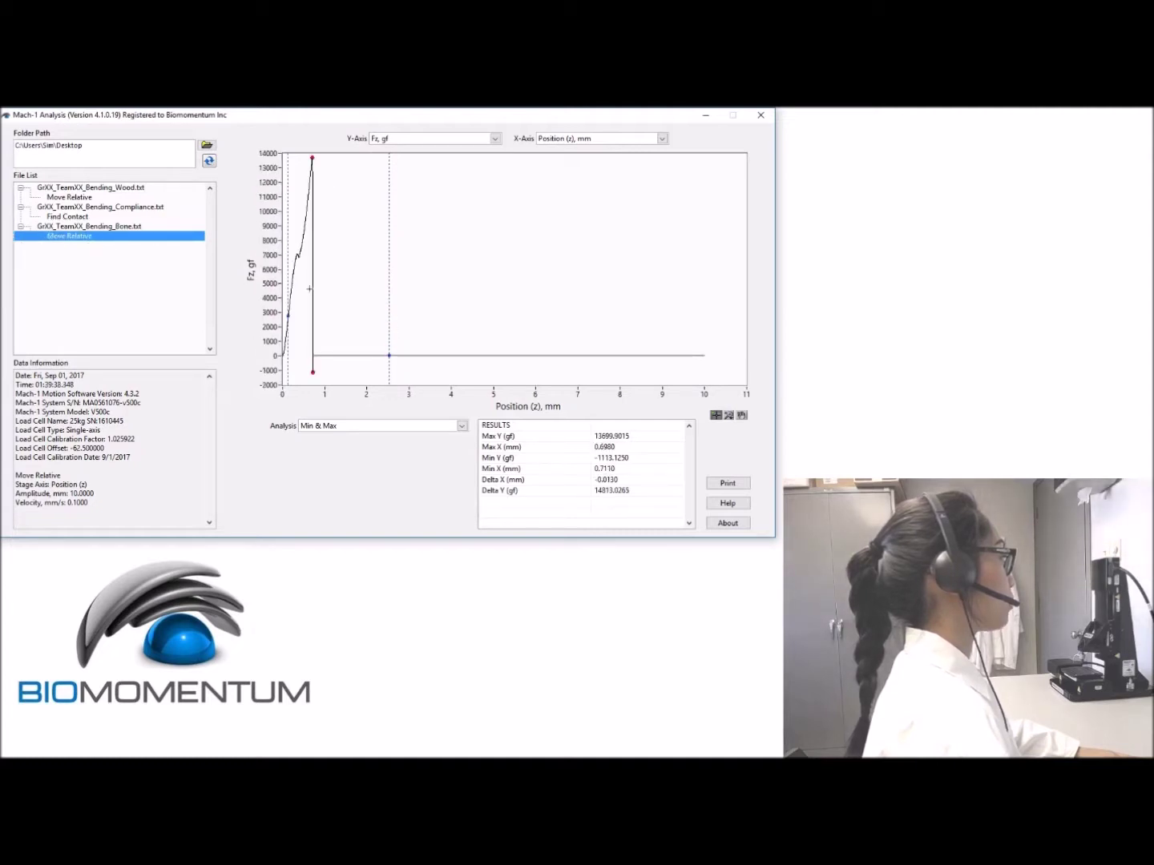
drag(389, 274, 295, 285)
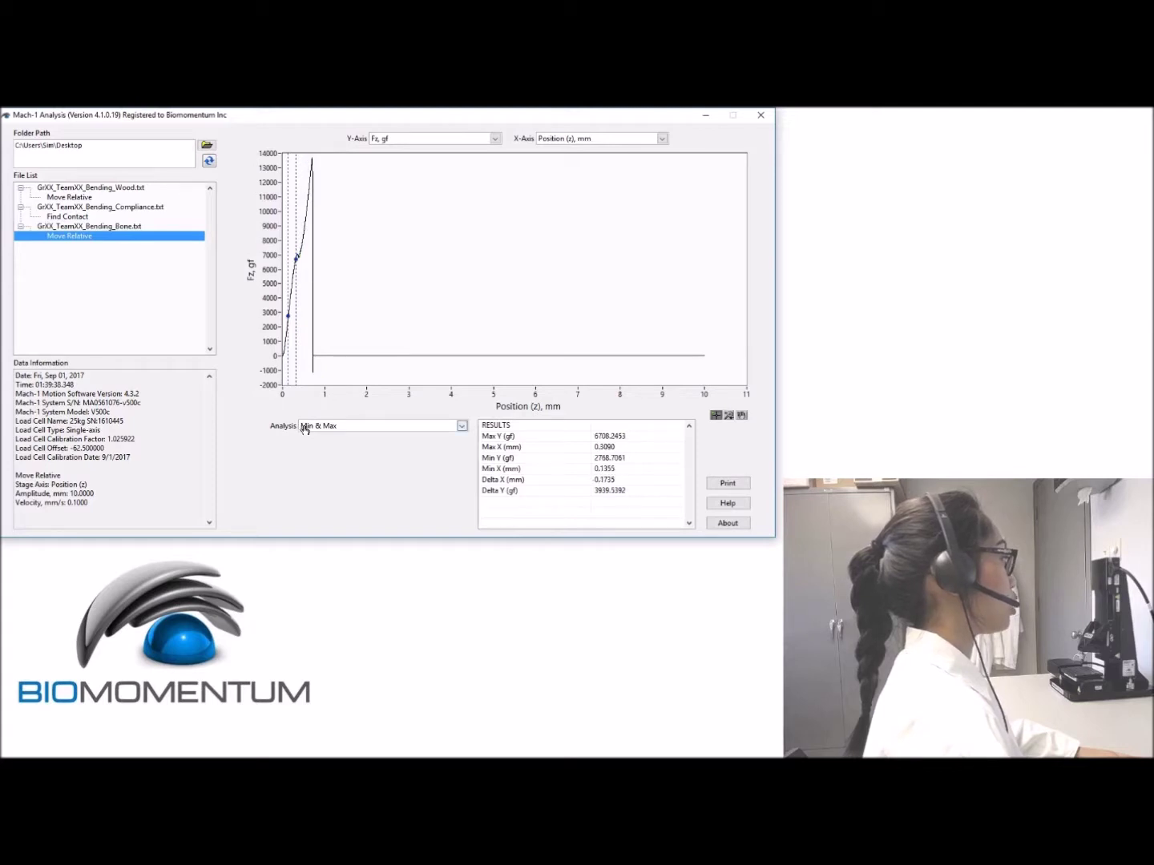
click(302, 429)
click(327, 485)
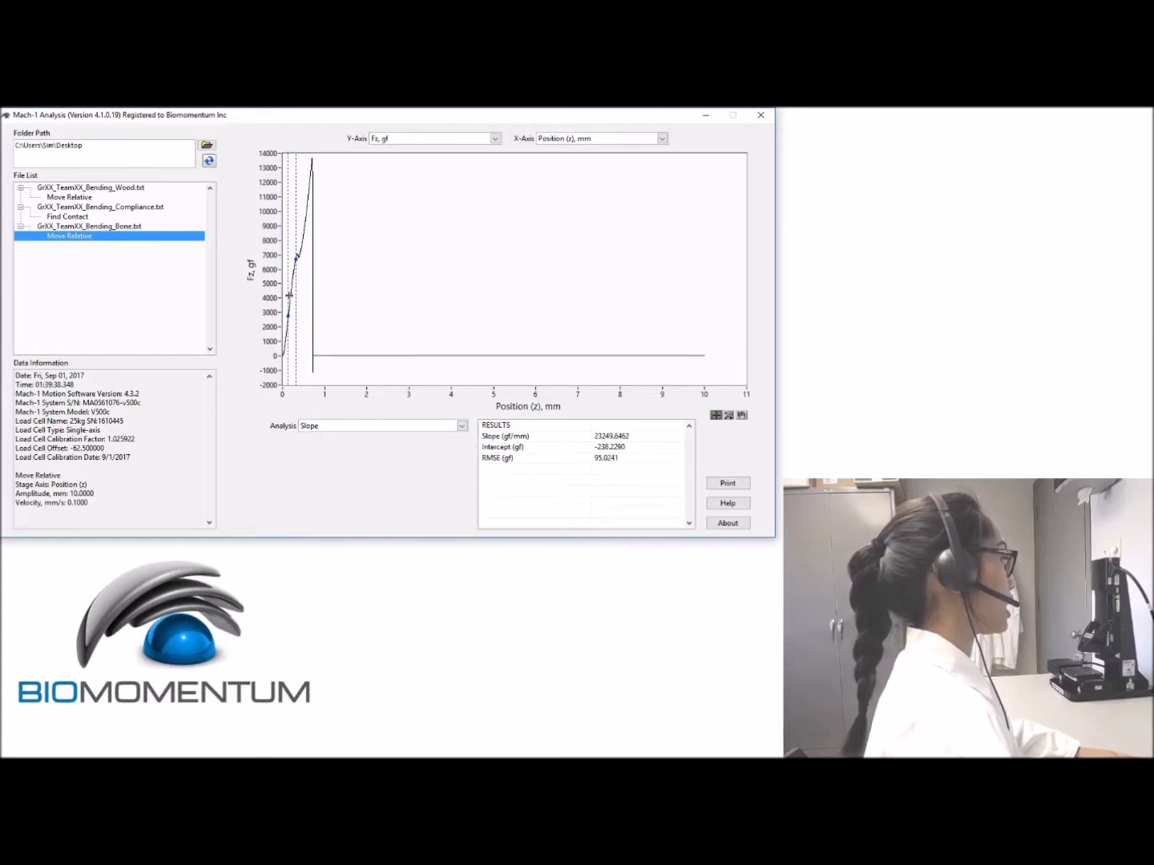
drag(287, 297, 286, 301)
Zoom horizontally into the bone curve's initial loading region
click(716, 415)
click(768, 425)
drag(317, 278, 282, 278)
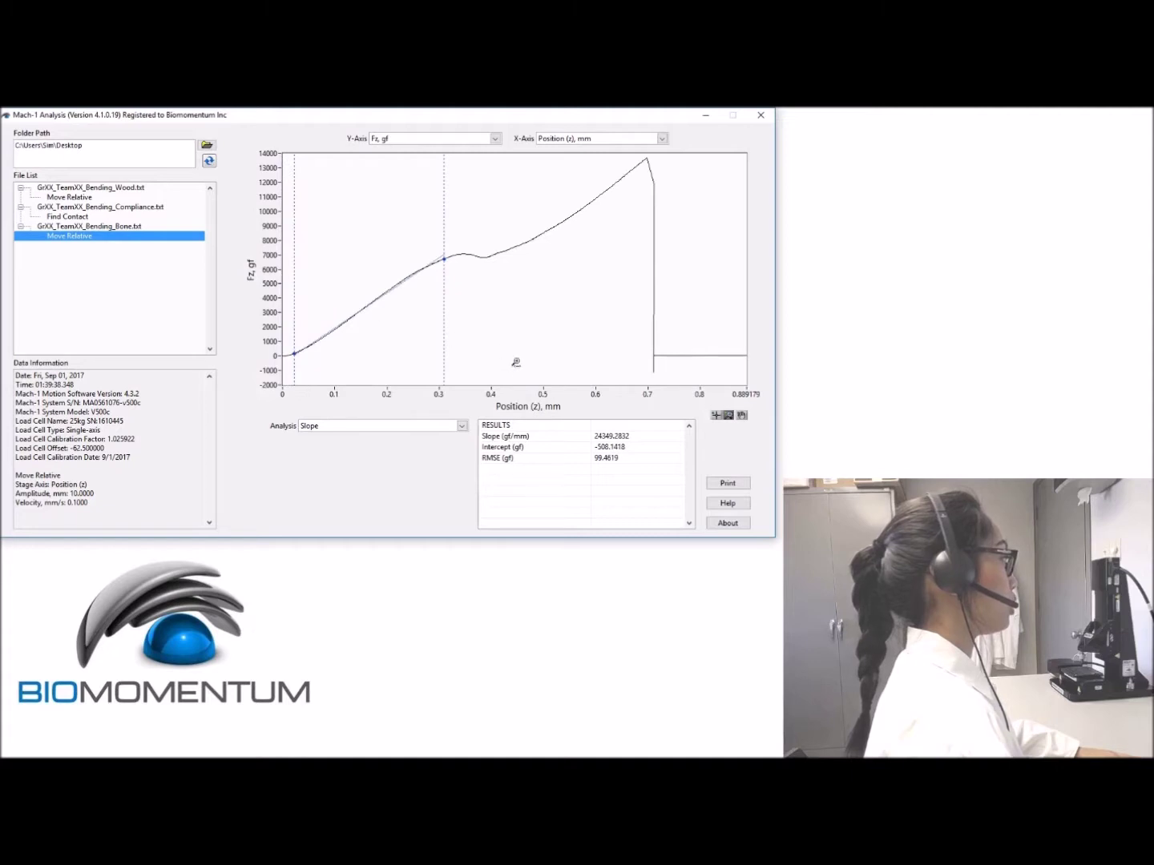
Fit the slope from past the toe region to about 0.23 mm and copy 25568.6929 gf/mm
click(715, 415)
drag(442, 274, 400, 282)
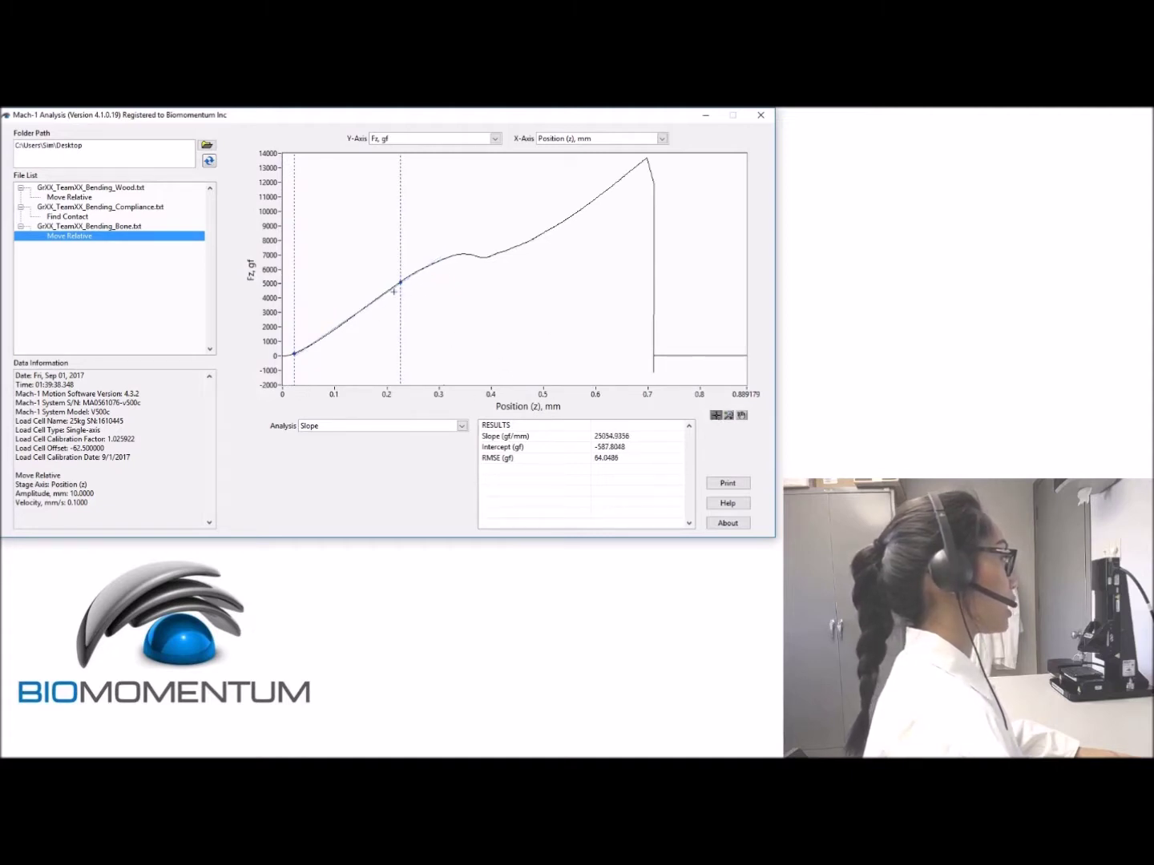
drag(290, 325, 305, 325)
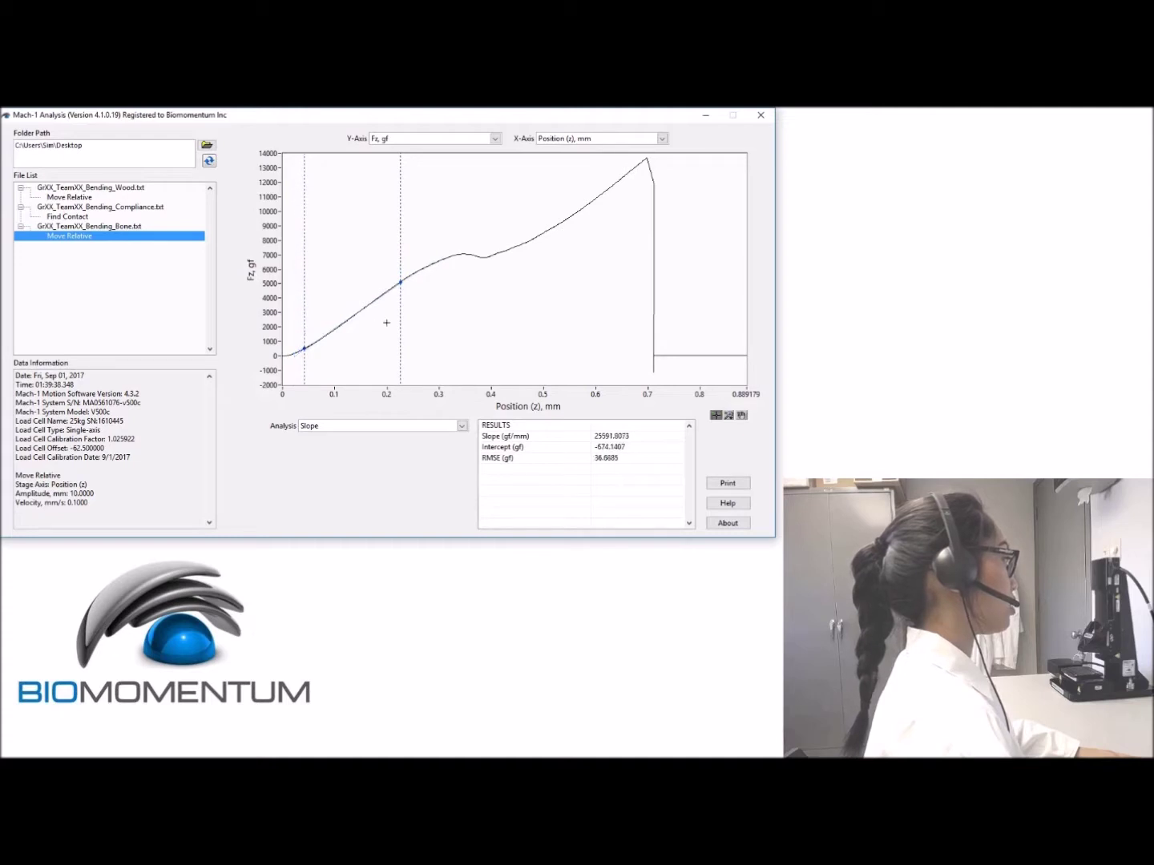
drag(400, 311, 396, 310)
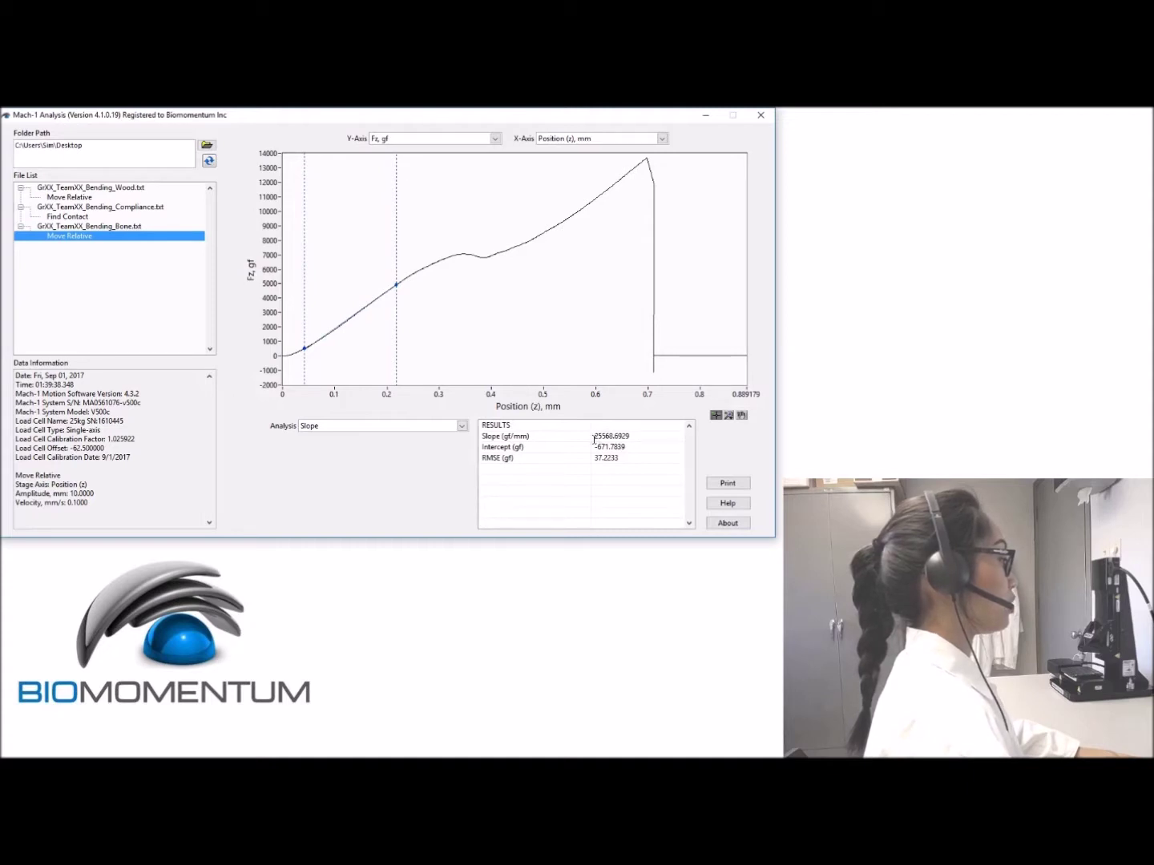
drag(595, 437, 633, 438)
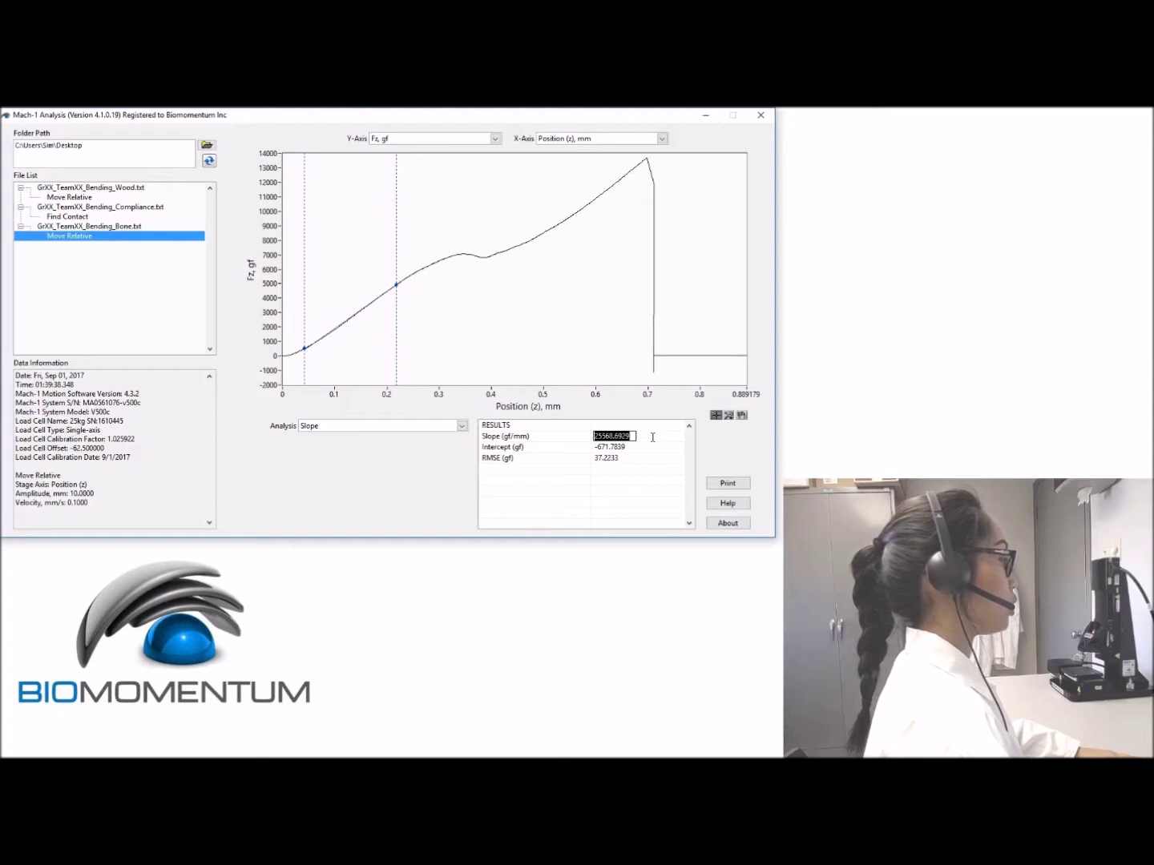
click(420, 478)
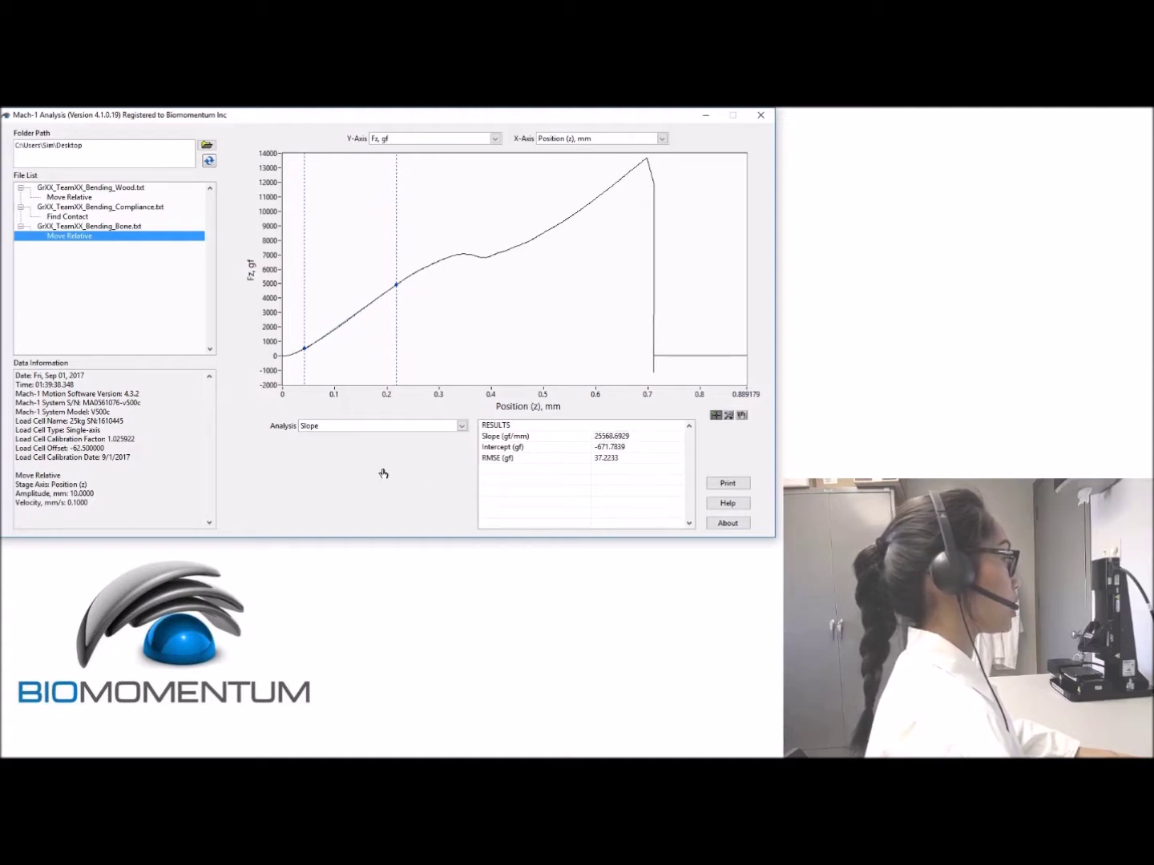
Run Min & Max past the bone peak and copy the 13699.9015 gf maximum force
click(377, 428)
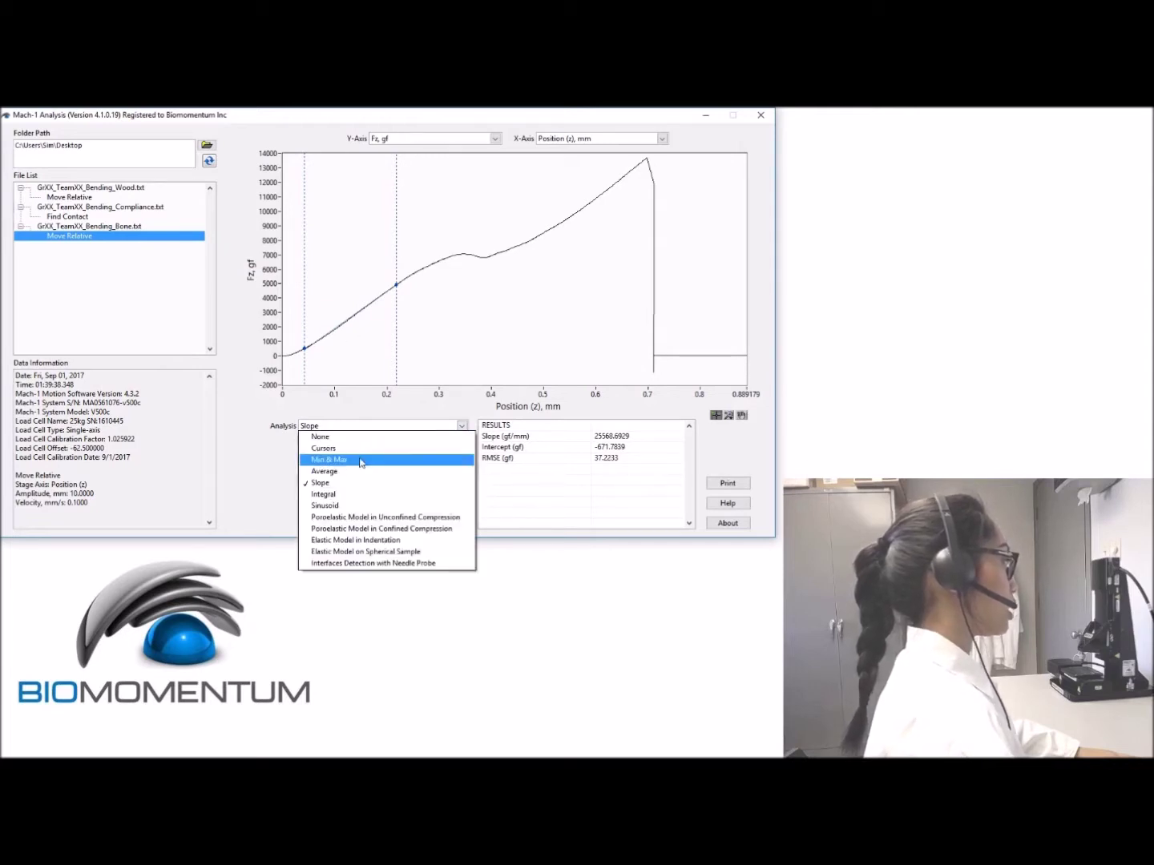
click(355, 461)
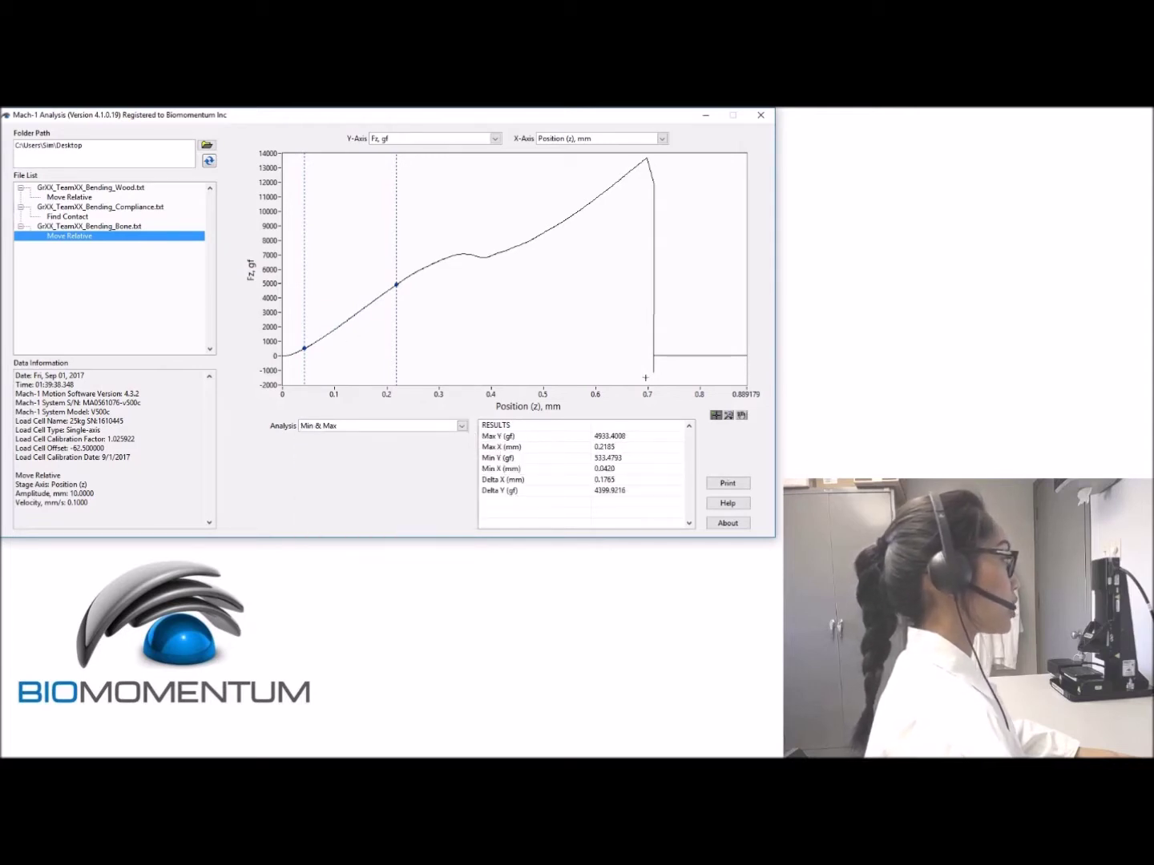
drag(406, 289, 677, 276)
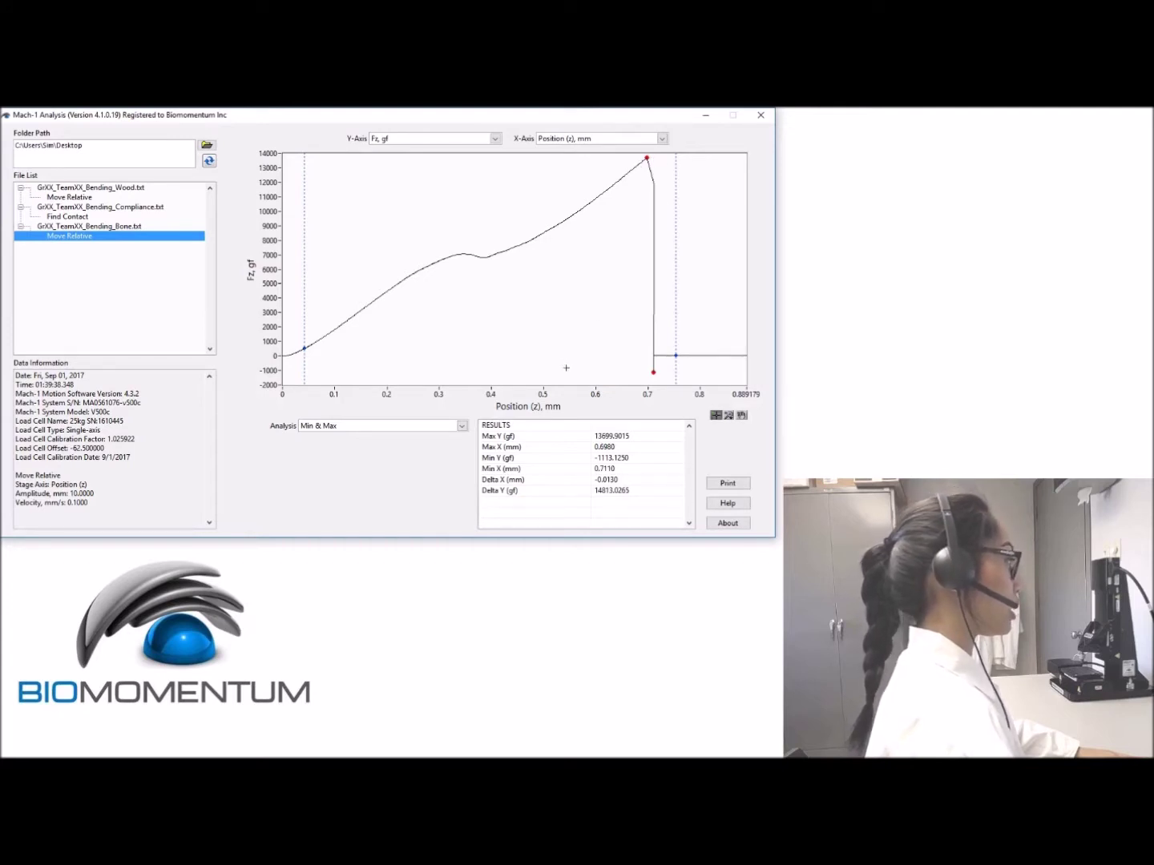
double_click(595, 436)
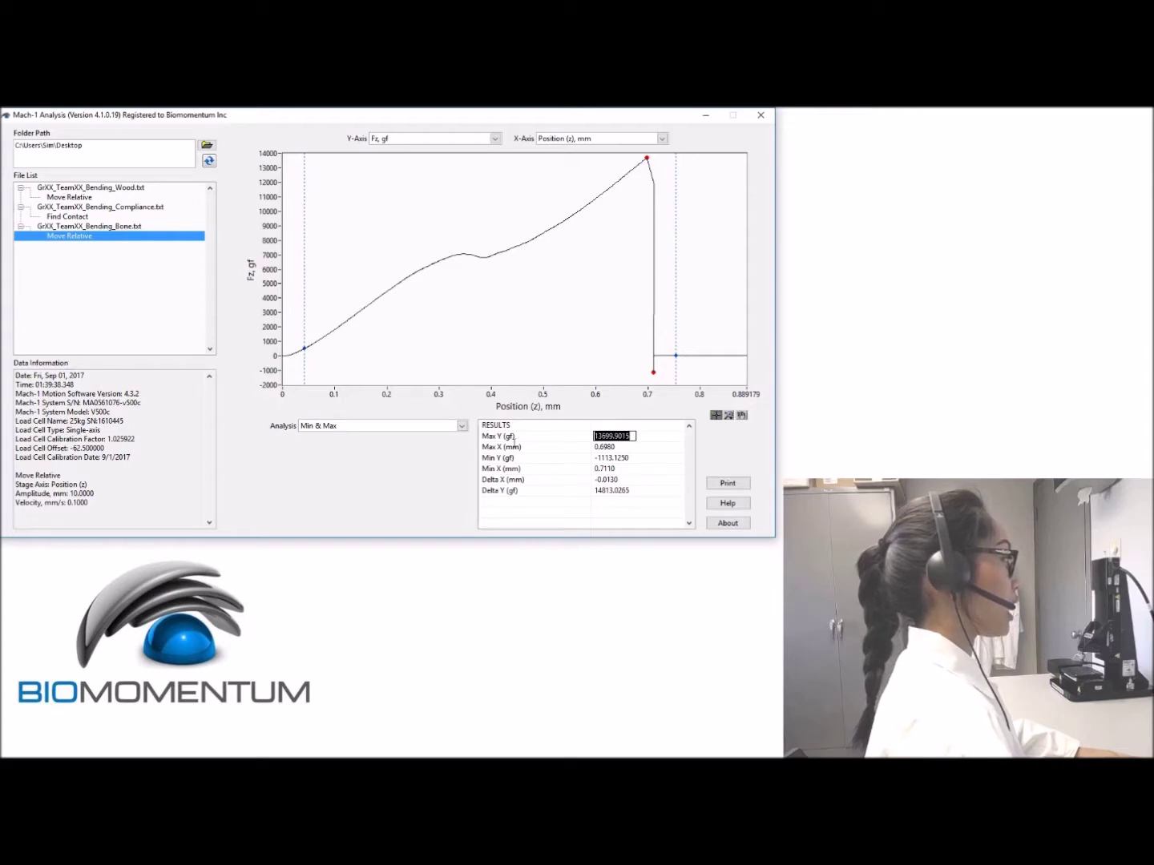